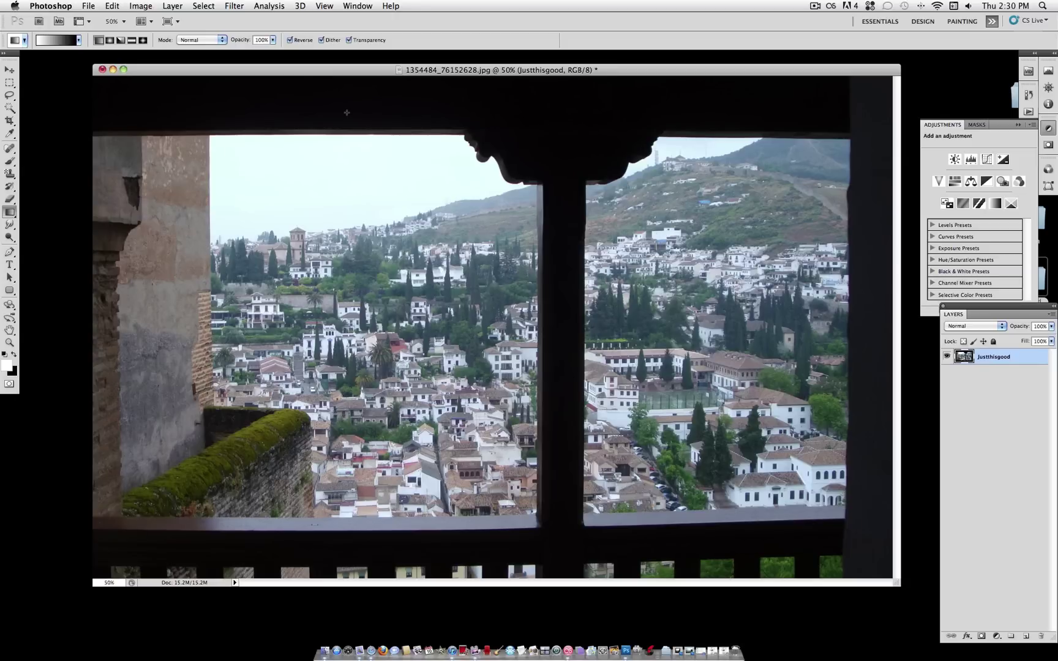
Step: Set the zoom of the window-framed town photo to 100% from the zoom list
{"action": "left_click", "coordinate": [112, 22]}
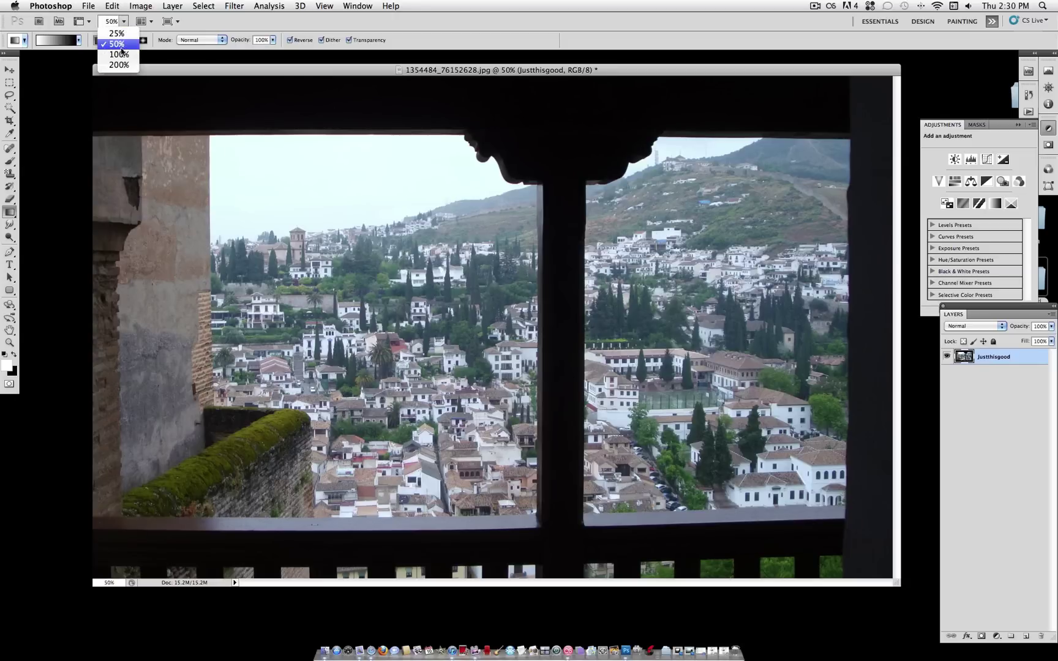
{"action": "left_click", "coordinate": [120, 54]}
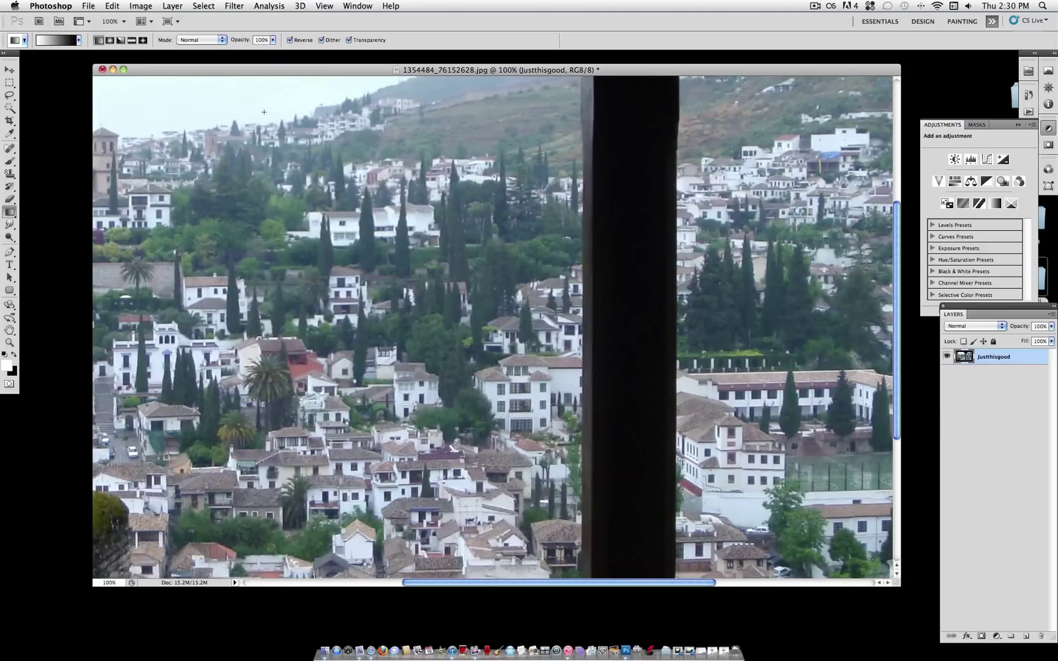
Step: Resize the photo to 1000 px wide (628 px high) with proportions constrained
{"action": "left_click", "coordinate": [145, 5]}
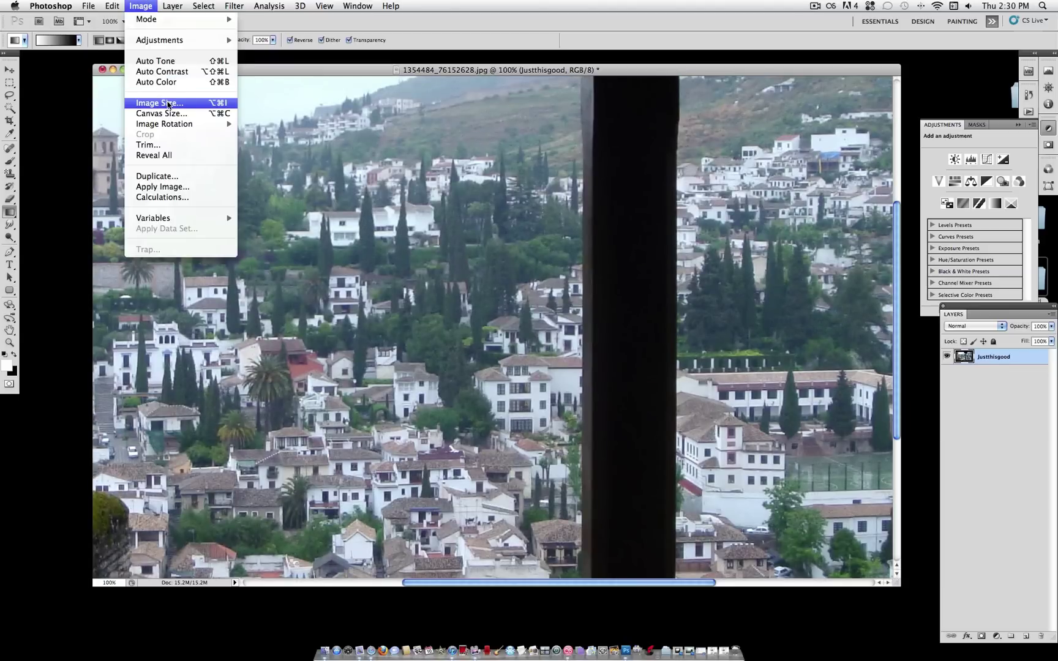
{"action": "left_click", "coordinate": [160, 103]}
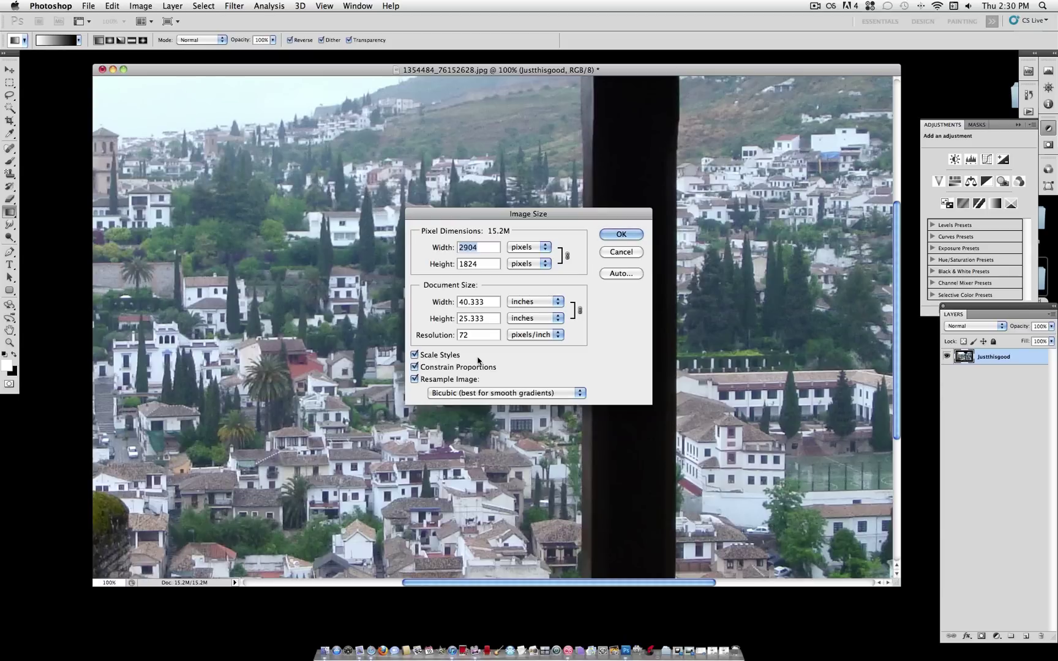
{"action": "type", "text": "1000"}
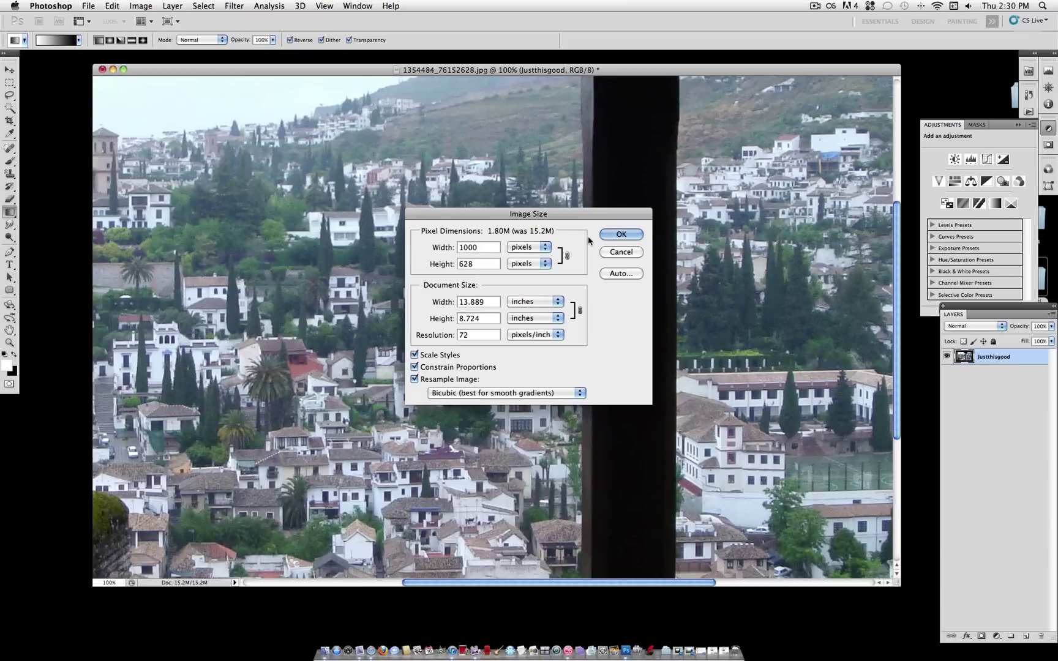
{"action": "left_click", "coordinate": [619, 236]}
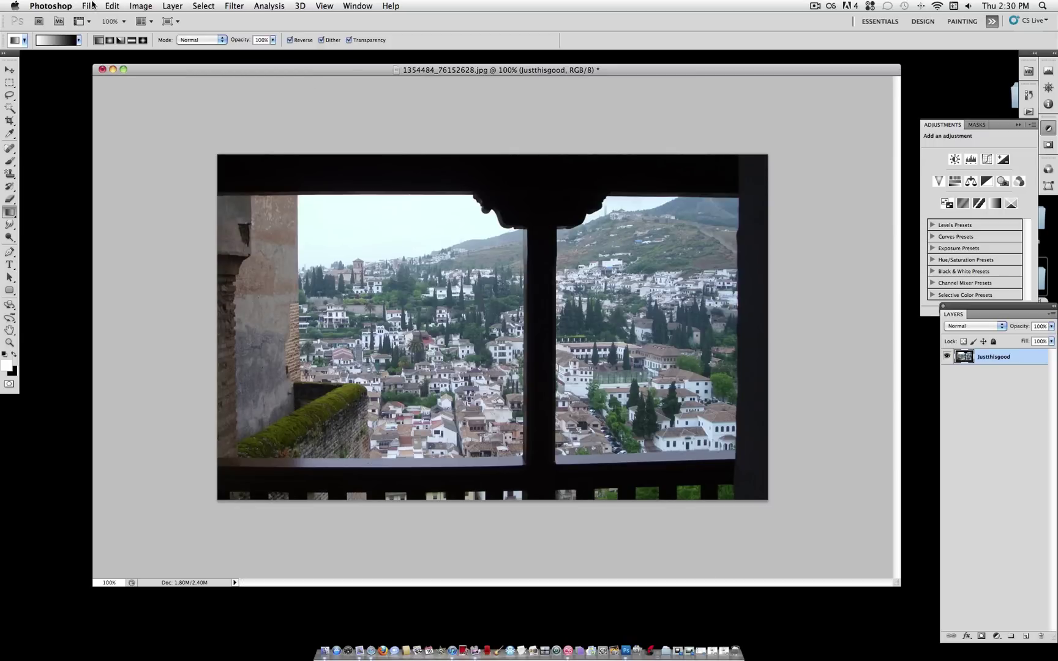
Step: Create a 612×612 px, 400 ppi document named 'Instagram Gotham Effect' with White background
{"action": "left_click", "coordinate": [89, 6]}
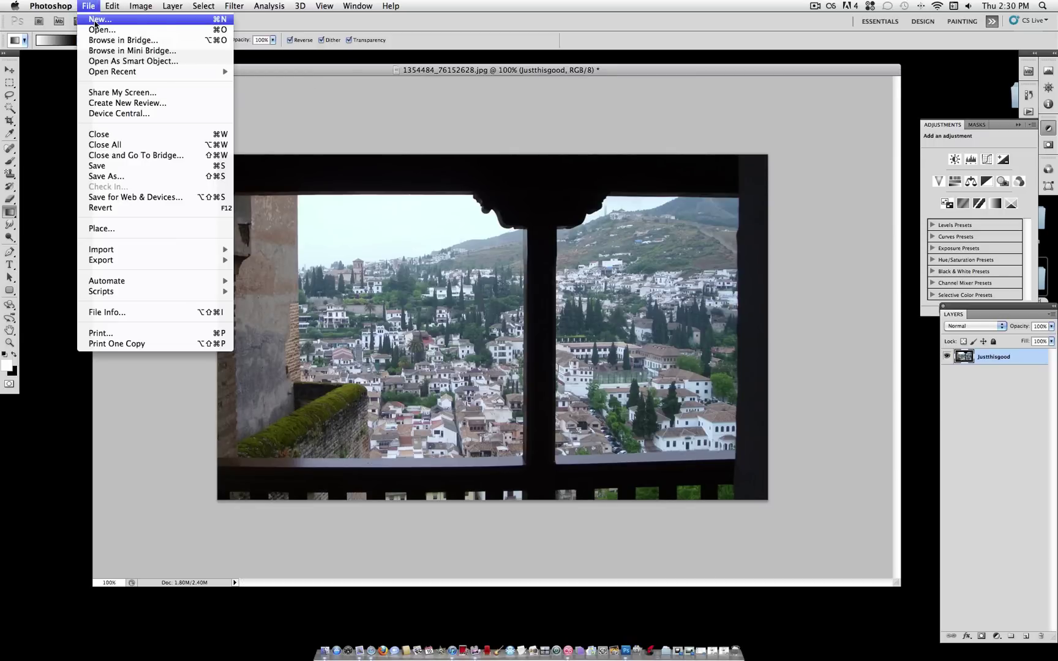
{"action": "left_click", "coordinate": [95, 20]}
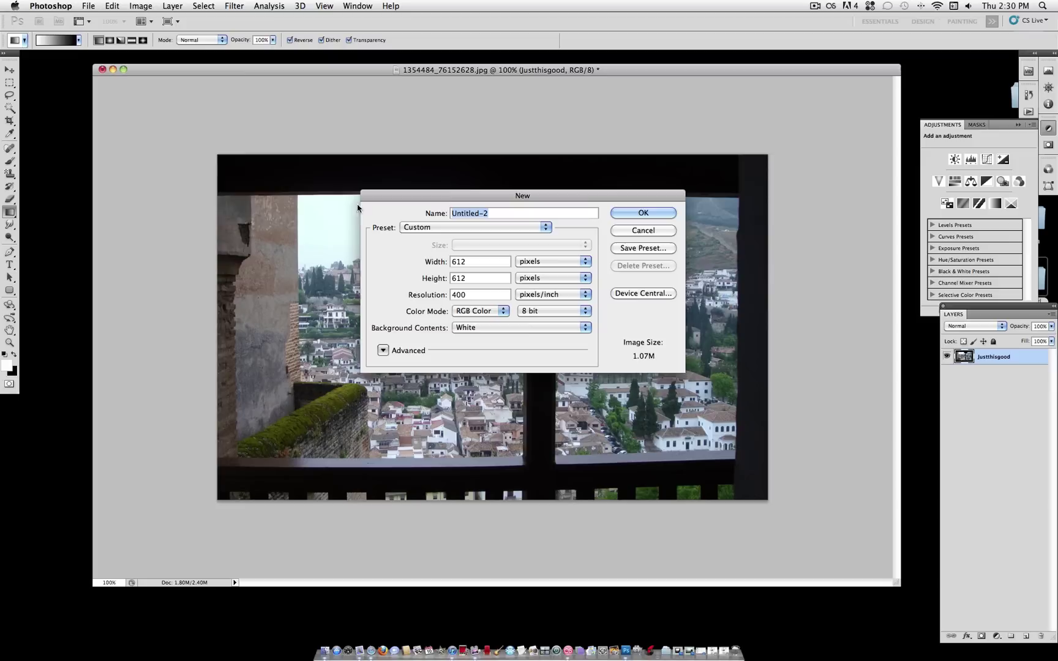
{"action": "type", "text": "Gotham Effect"}
{"action": "left_click", "coordinate": [451, 213]}
{"action": "type", "text": "Instagram"}
{"action": "left_click", "coordinate": [537, 213]}
{"action": "left_click", "coordinate": [497, 329]}
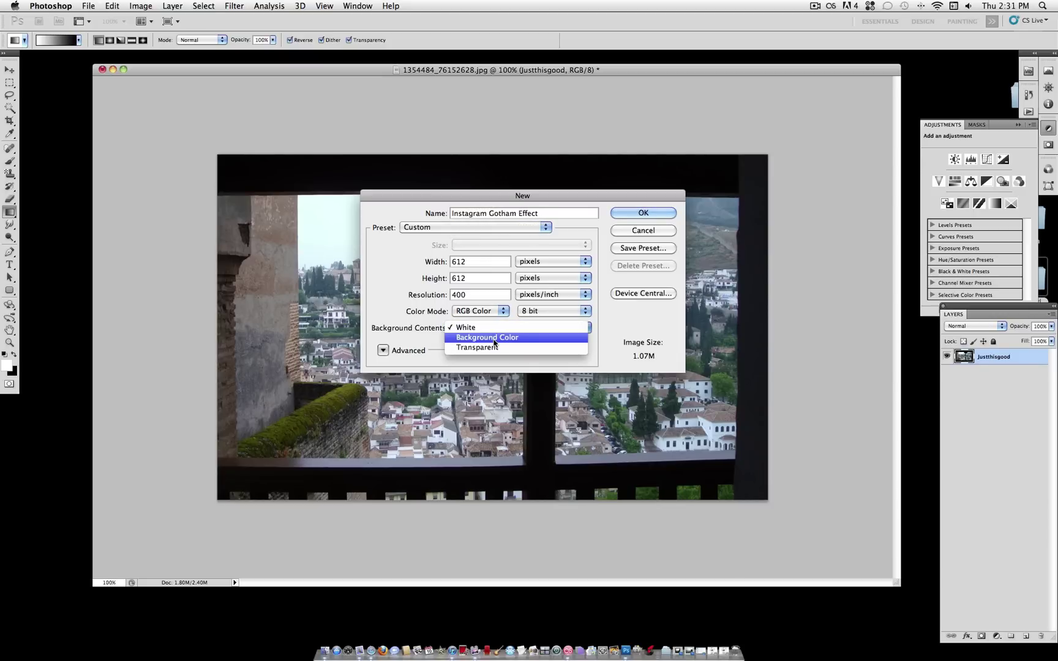
{"action": "left_click", "coordinate": [467, 328]}
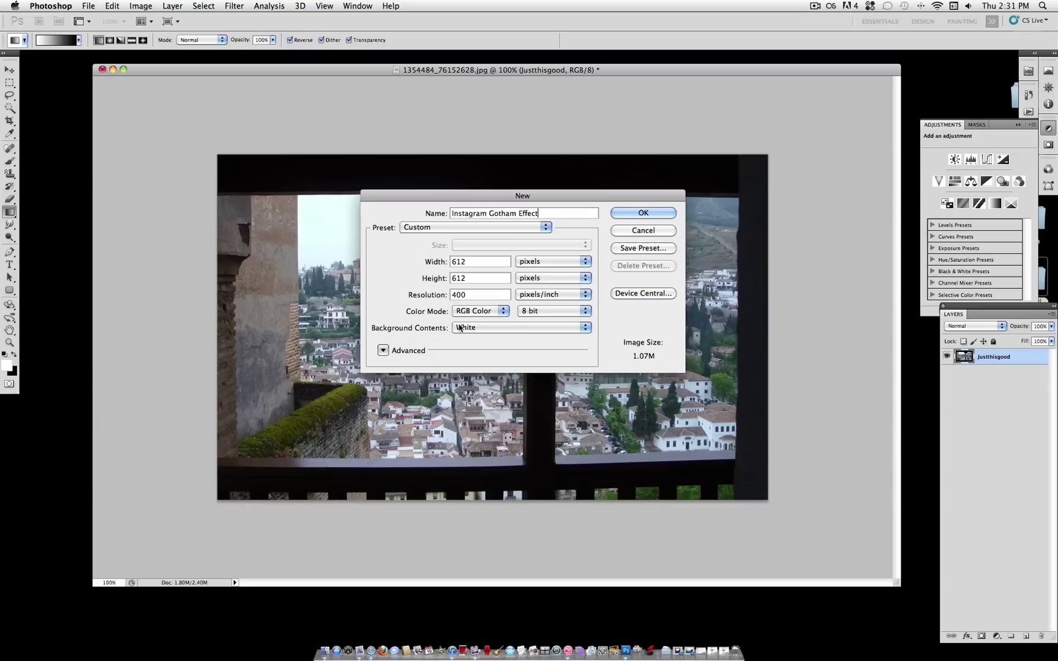
{"action": "left_click", "coordinate": [382, 351]}
{"action": "left_click", "coordinate": [383, 350]}
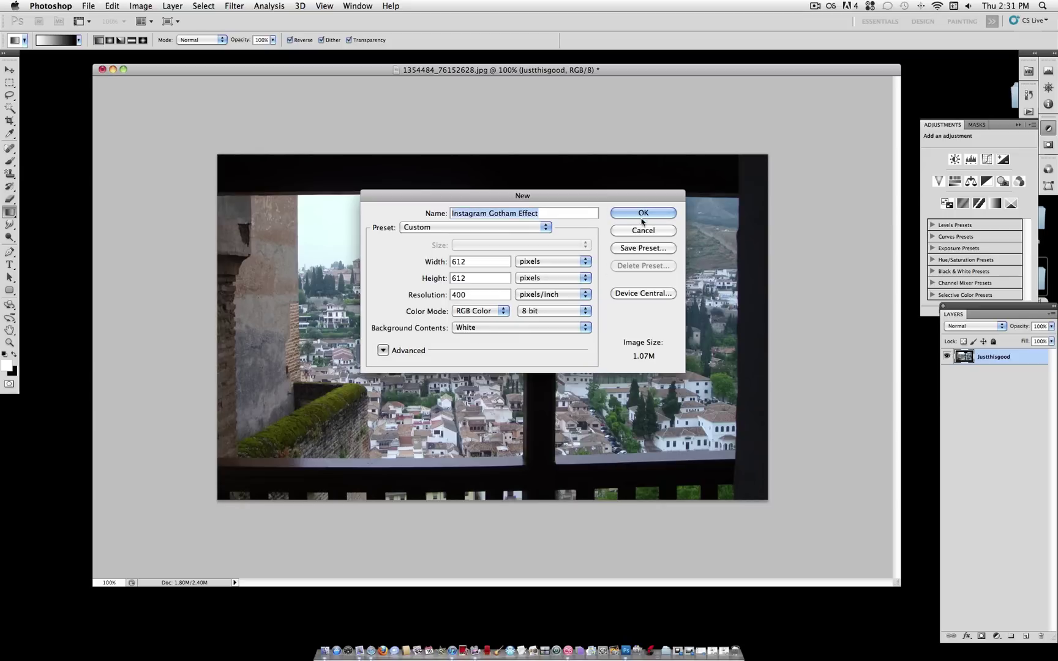
{"action": "left_click", "coordinate": [643, 213]}
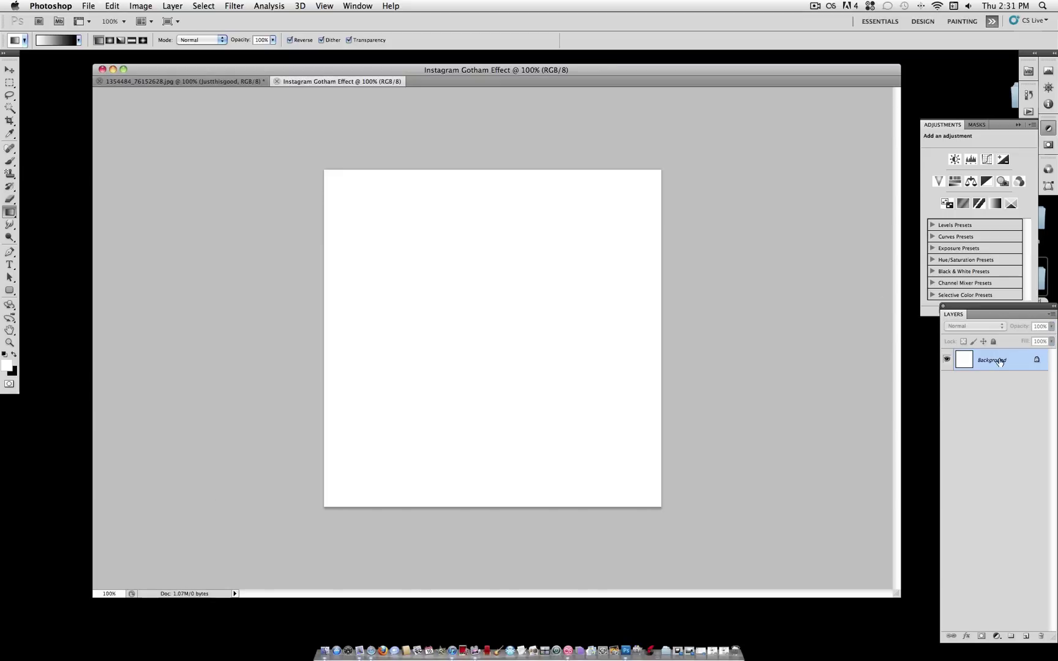
Step: Convert the locked Background into an editable Layer 0
{"action": "double_click", "coordinate": [1000, 361]}
{"action": "key", "text": "Return"}
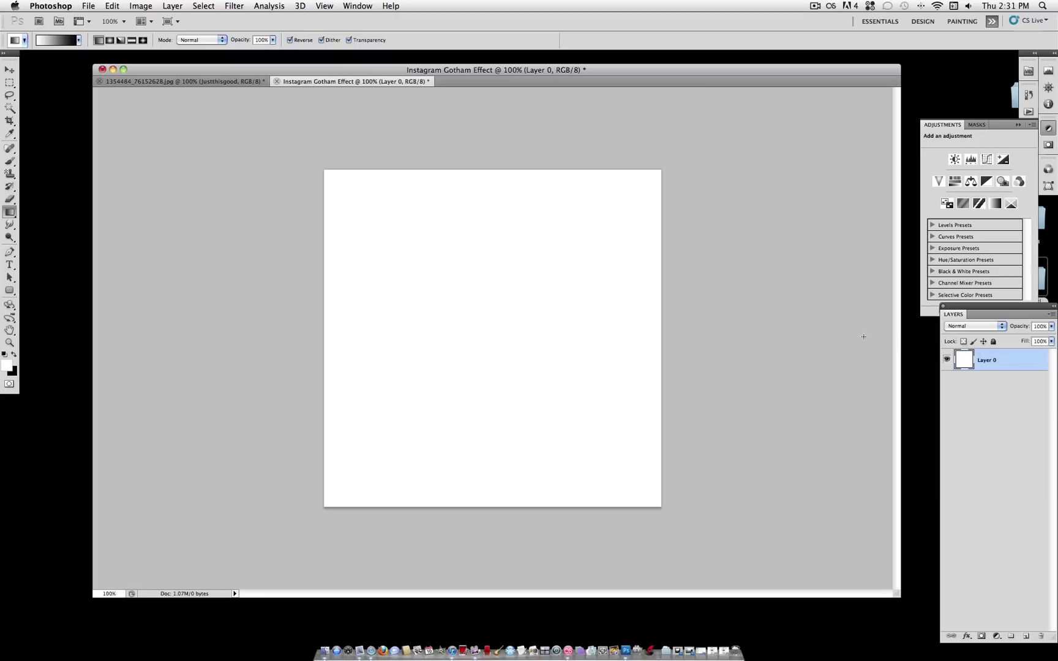
{"action": "left_click", "coordinate": [11, 212]}
Step: Invert Layer 0 to solid black, then float and redock the document window
{"action": "left_click", "coordinate": [146, 5]}
{"action": "mouse_move", "coordinate": [185, 42]}
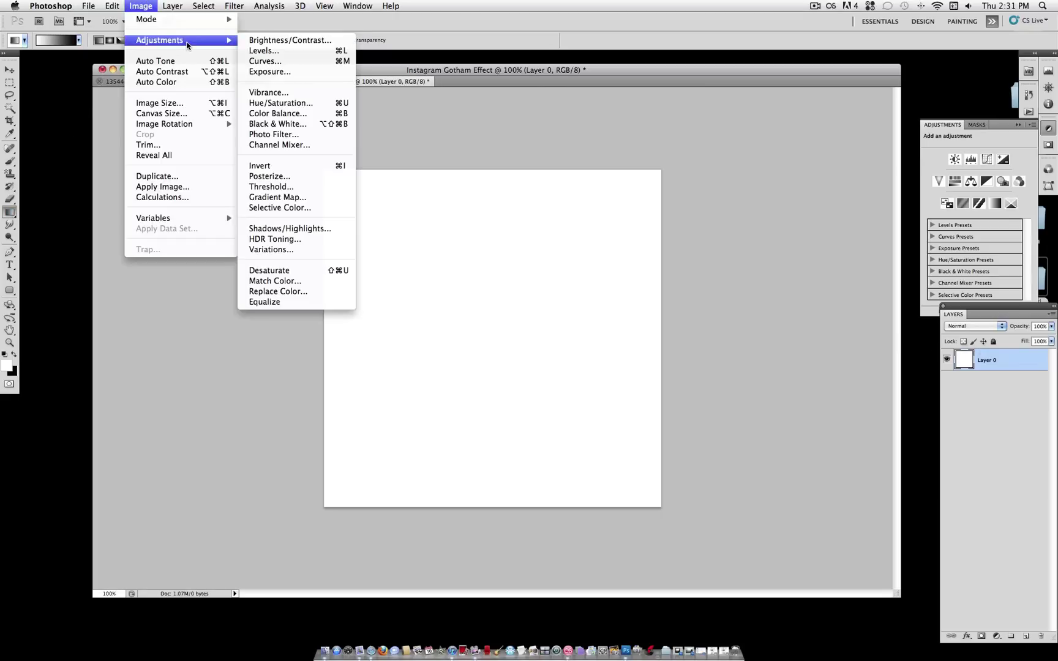
{"action": "left_click", "coordinate": [306, 165]}
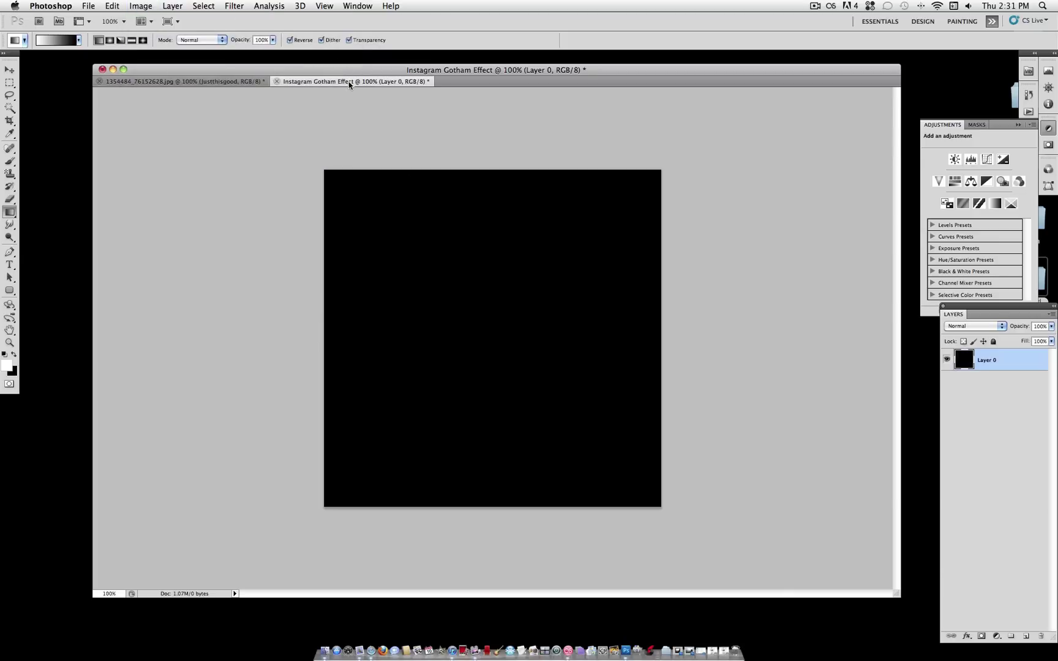
{"action": "left_click_drag", "start_coordinate": [349, 85], "coordinate": [331, 108]}
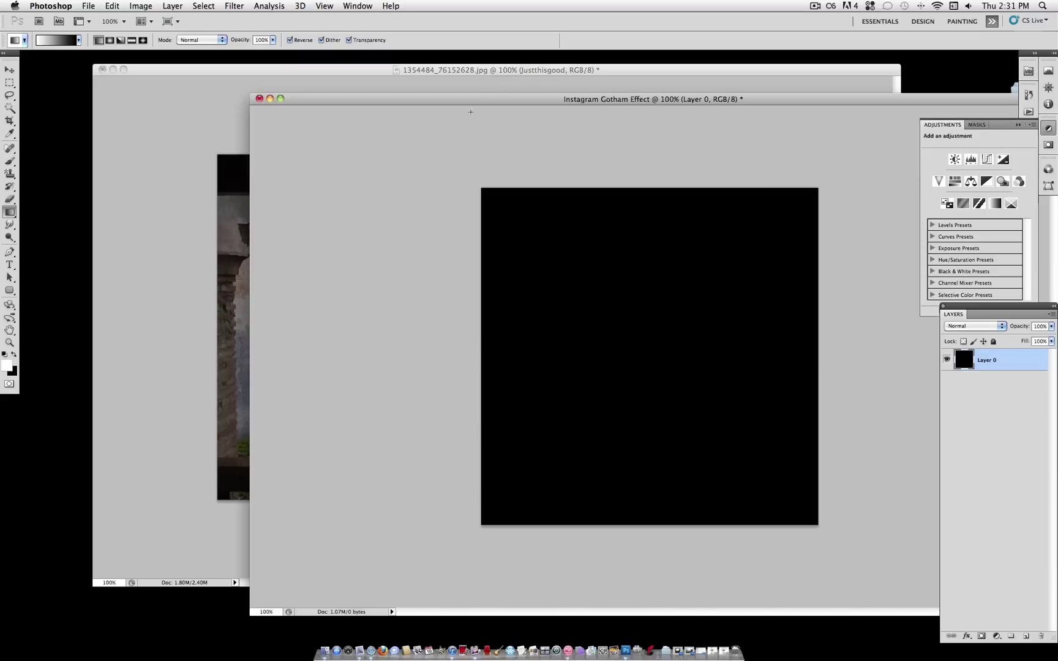
{"action": "left_click_drag", "start_coordinate": [497, 96], "coordinate": [342, 87]}
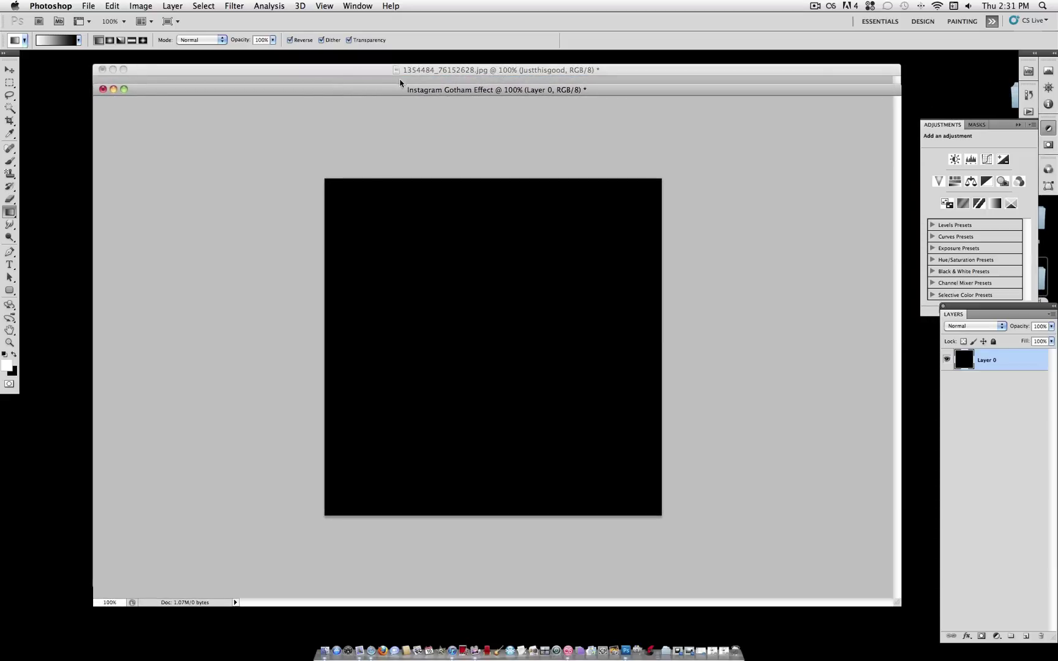
Step: Show rulers and drag horizontal and vertical guides crossing at the canvas centre
{"action": "key", "text": "super+r"}
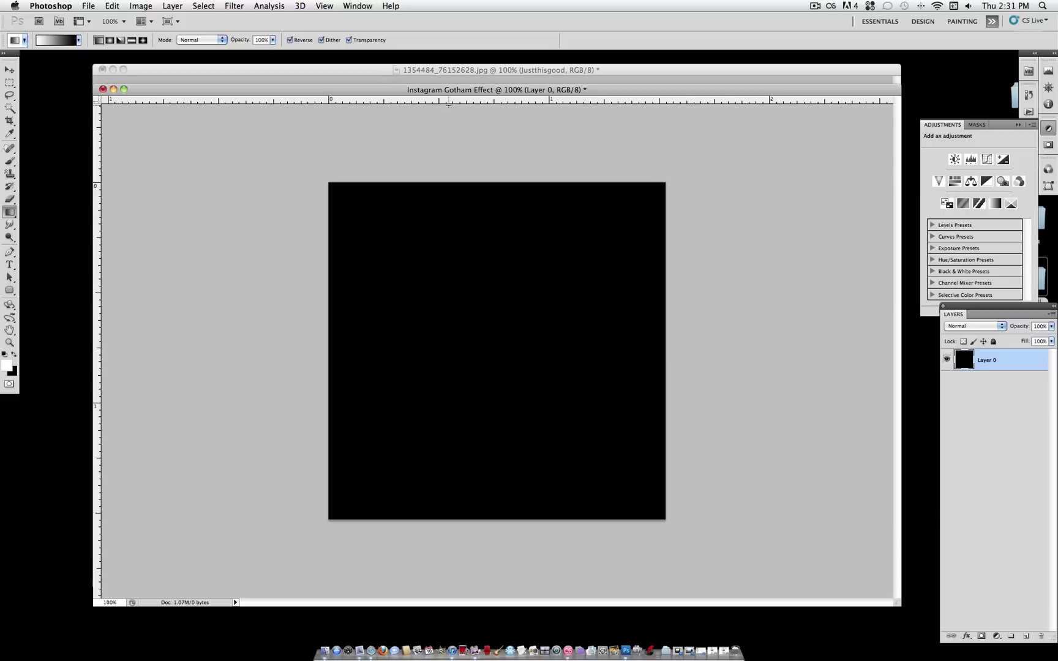
{"action": "left_click_drag", "start_coordinate": [452, 101], "coordinate": [466, 350]}
{"action": "left_click_drag", "start_coordinate": [98, 172], "coordinate": [497, 188]}
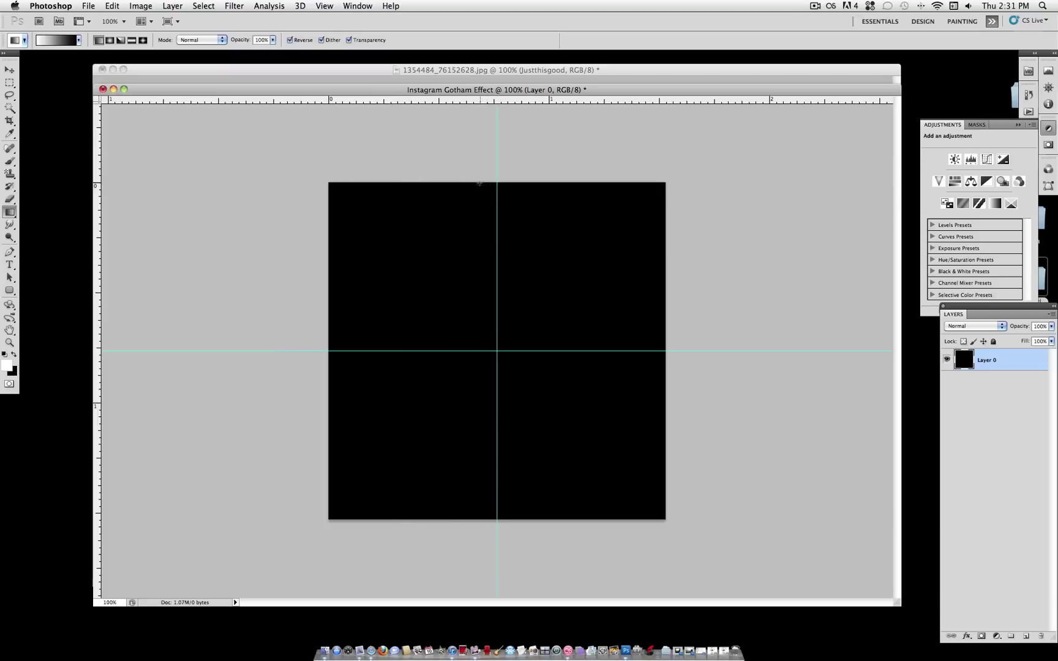
{"action": "left_click_drag", "start_coordinate": [9, 290], "coordinate": [49, 301]}
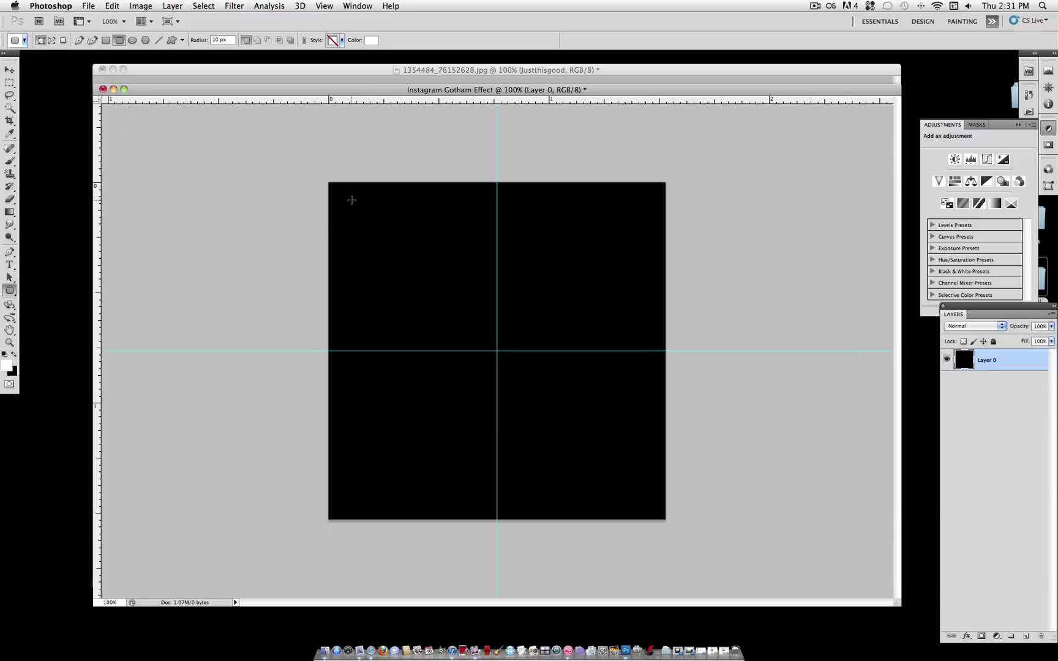
Step: Draw a white rounded square over the black canvas and nudge it left to centre it
{"action": "left_click_drag", "start_coordinate": [347, 199], "coordinate": [870, 506]}
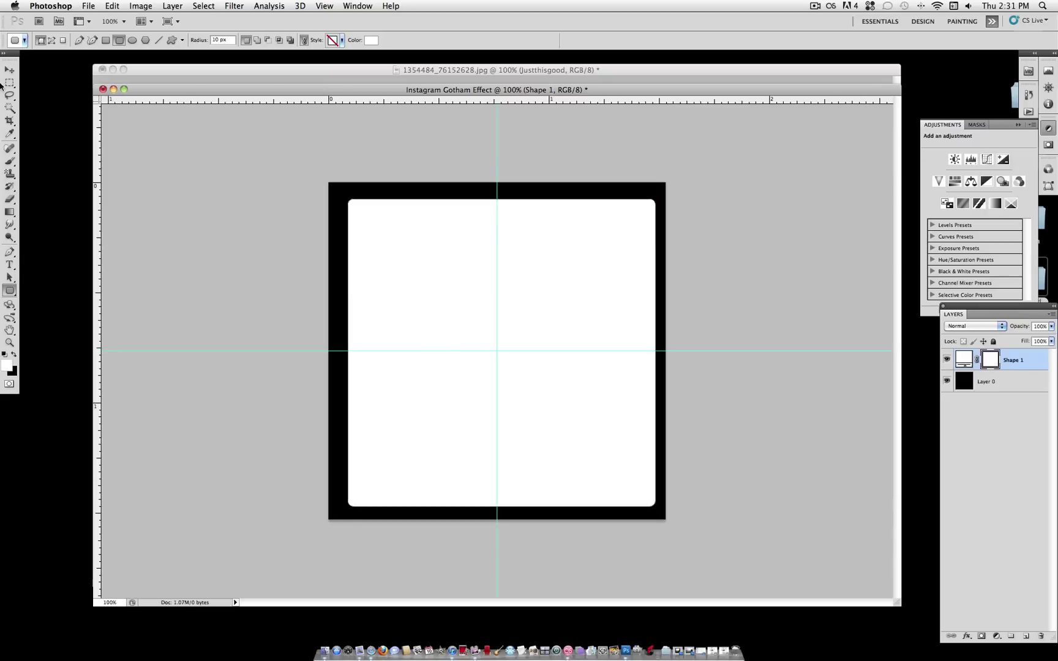
{"action": "left_click", "coordinate": [9, 69]}
{"action": "left_click_drag", "start_coordinate": [537, 294], "coordinate": [524, 292]}
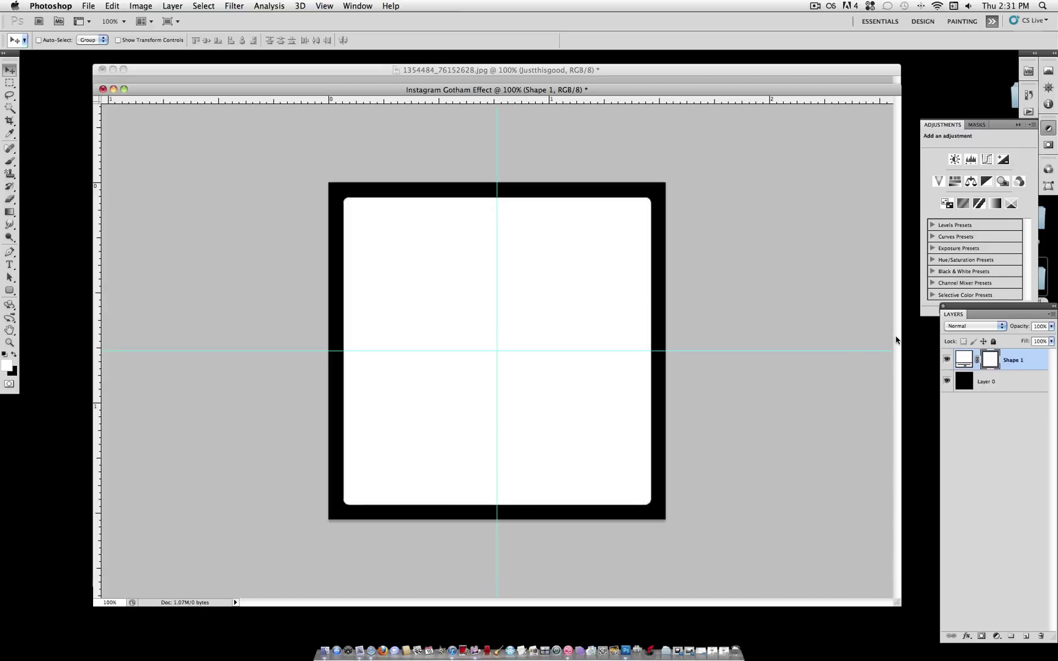
Step: Clear the guides, hide the rulers and turn off snapping
{"action": "key", "text": "super+semicolon"}
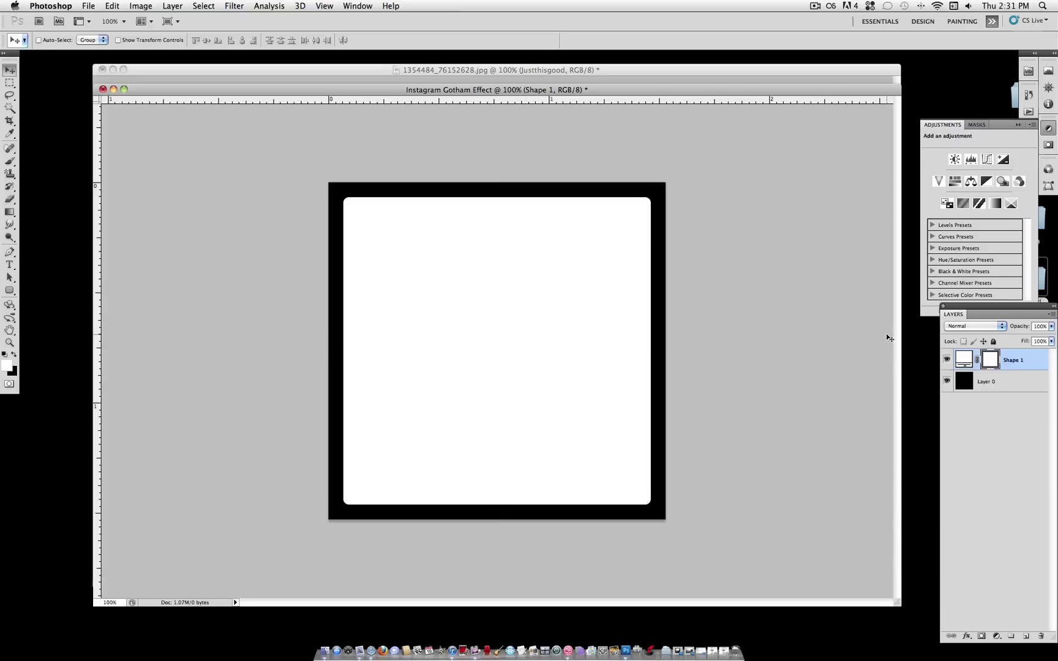
{"action": "key", "text": "super+r"}
{"action": "left_click", "coordinate": [324, 4]}
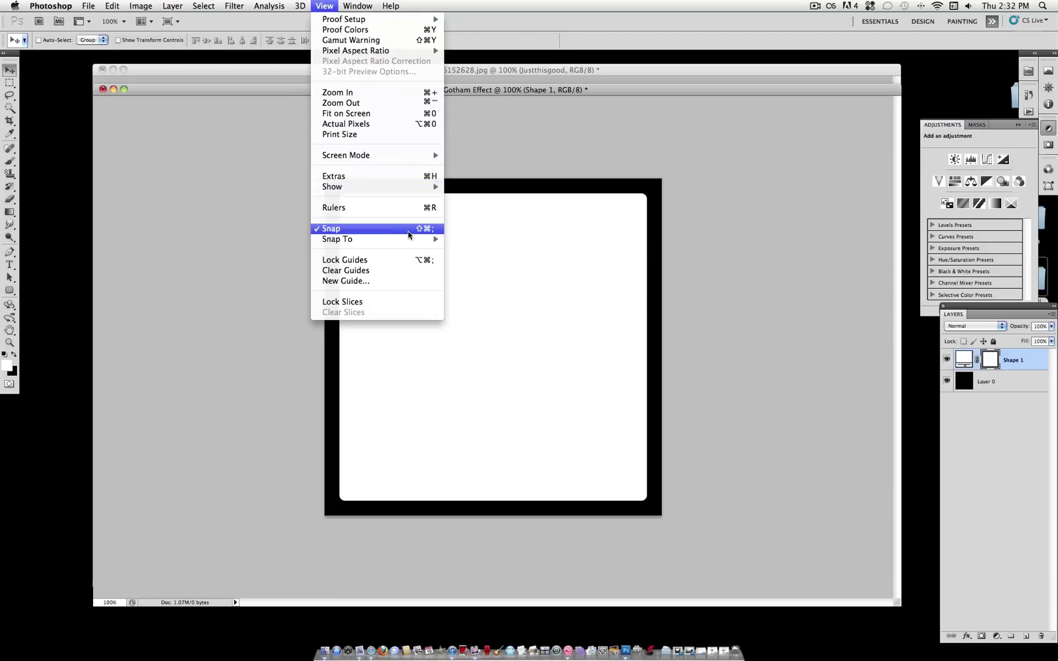
{"action": "left_click", "coordinate": [634, 90]}
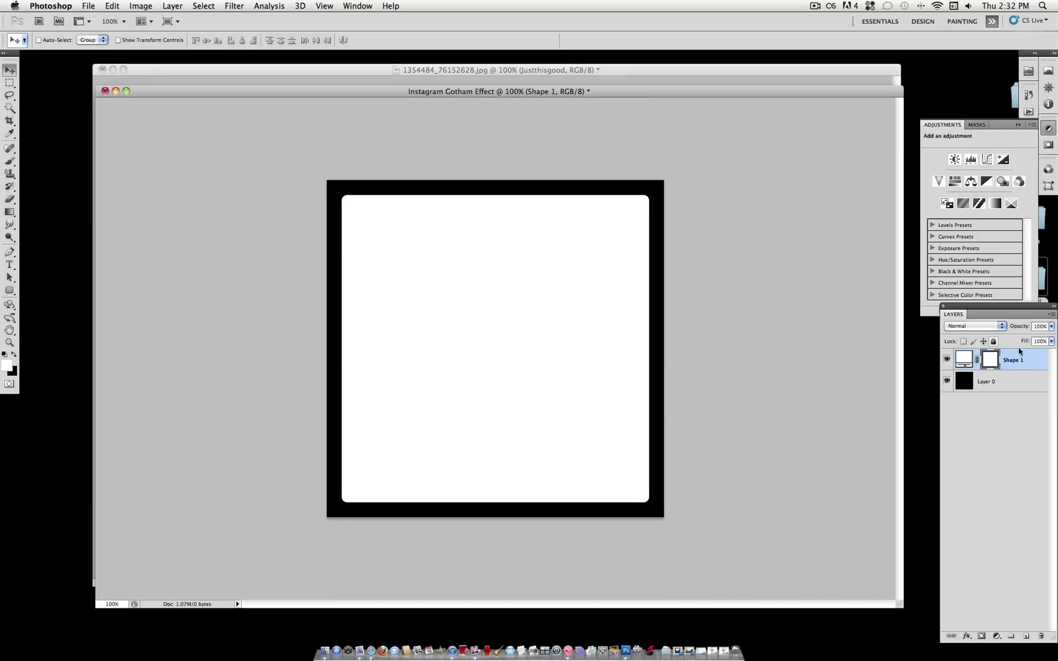
Step: Add a Normal-mode, black Inner Glow to Shape 1 via Blending Options
{"action": "right_click", "coordinate": [1022, 360]}
{"action": "left_click", "coordinate": [996, 375]}
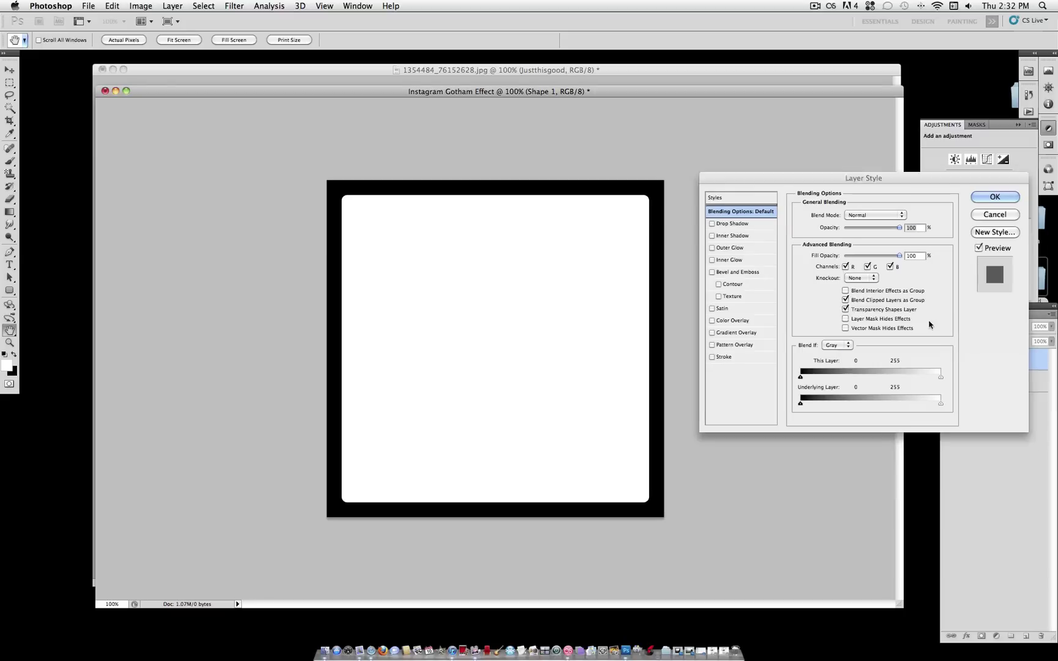
{"action": "left_click", "coordinate": [722, 262]}
{"action": "left_click", "coordinate": [860, 217]}
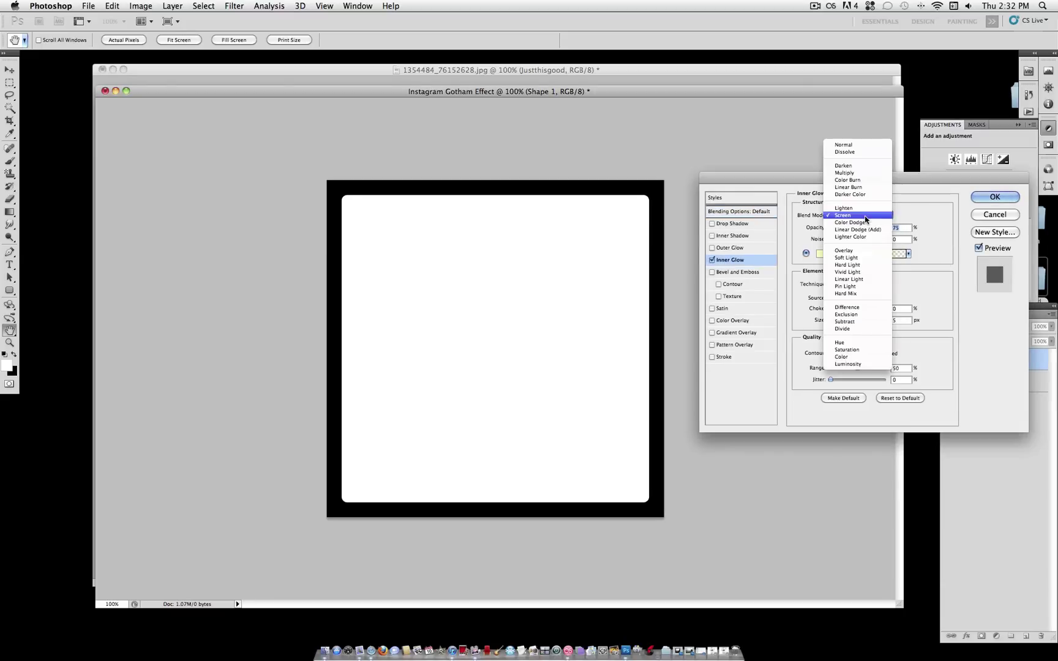
{"action": "left_click", "coordinate": [857, 148]}
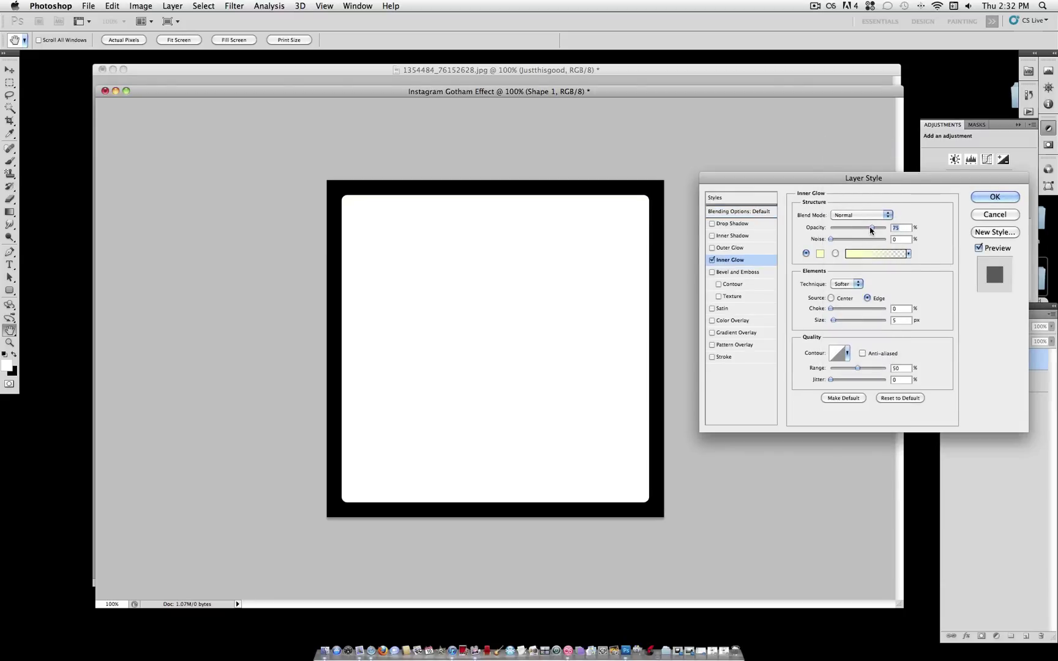
{"action": "left_click", "coordinate": [820, 254]}
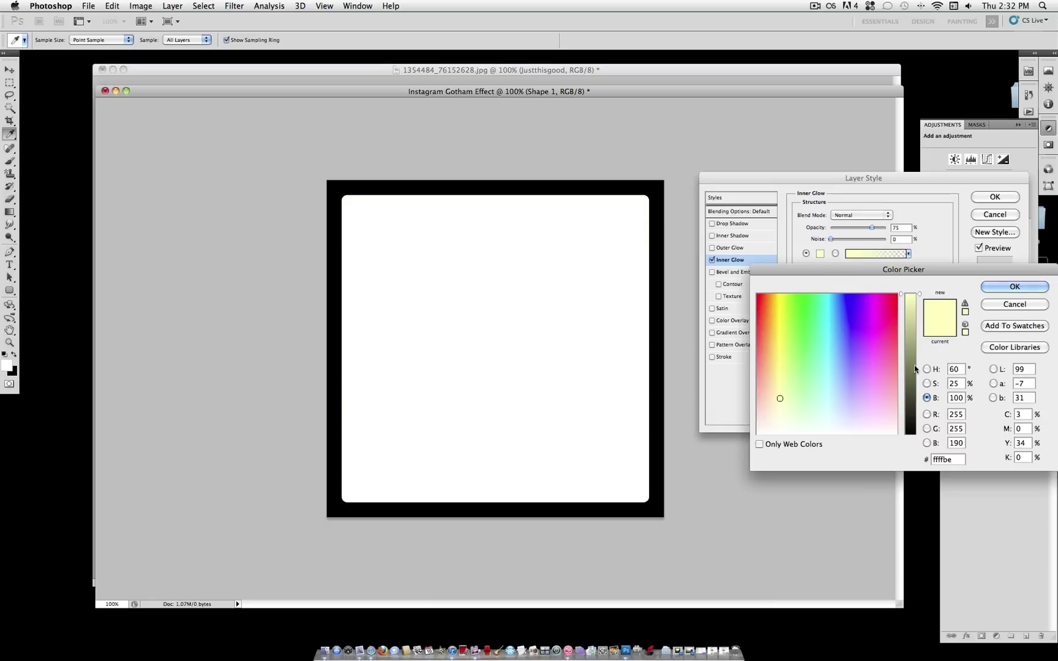
{"action": "left_click_drag", "start_coordinate": [914, 407], "coordinate": [910, 453]}
{"action": "left_click", "coordinate": [1014, 287]}
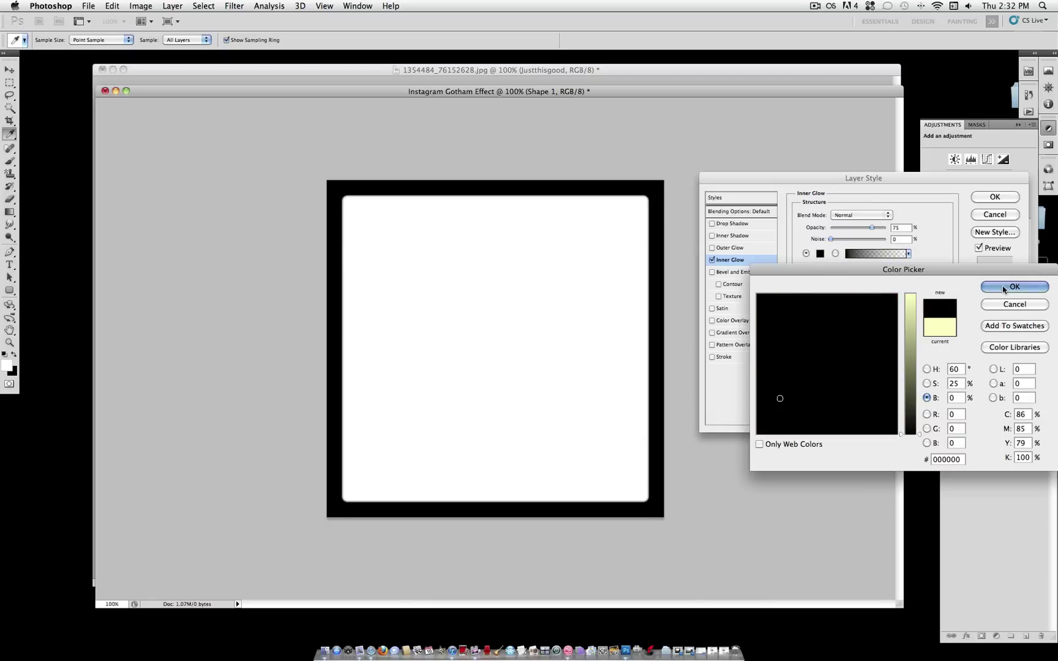
Step: Set the glow size to 70 px, range 70% and opacity 50%, then apply it
{"action": "double_click", "coordinate": [898, 320]}
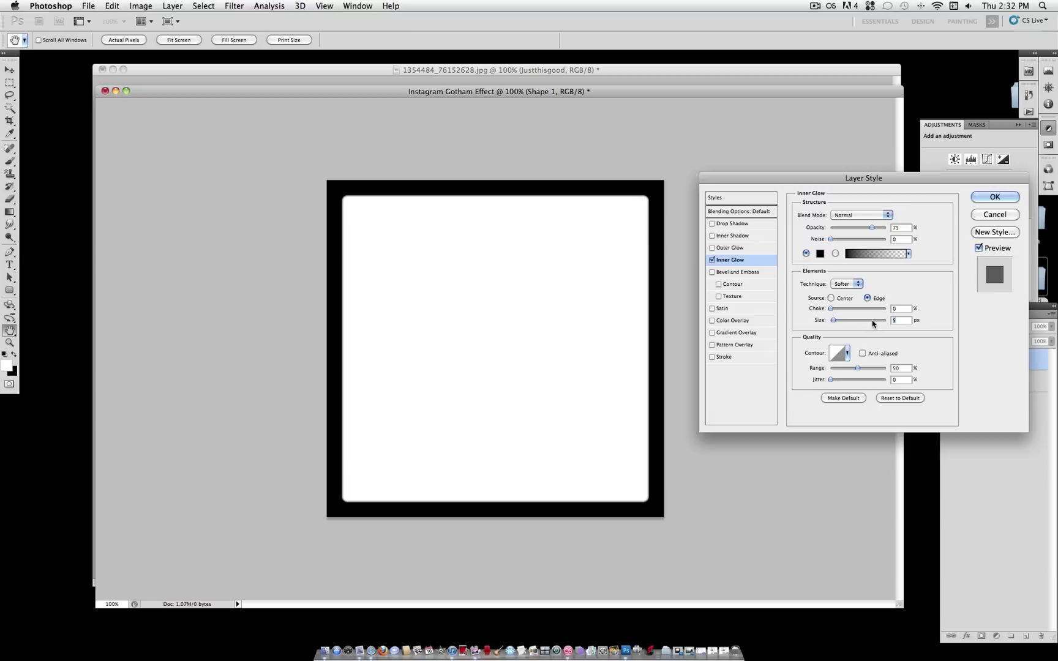
{"action": "type", "text": "70"}
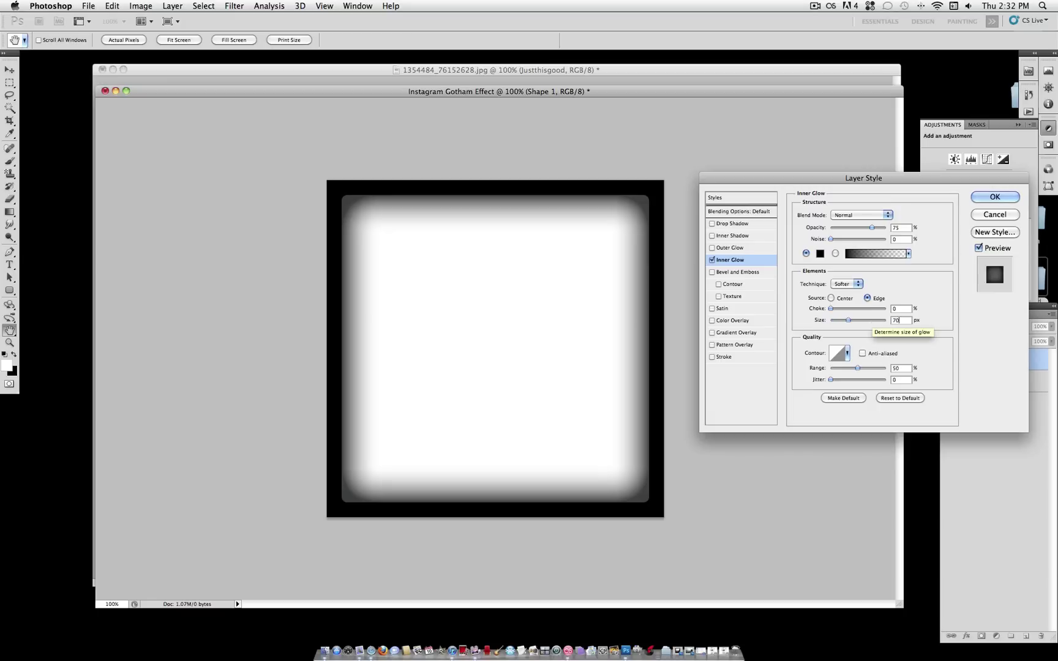
{"action": "double_click", "coordinate": [900, 368]}
{"action": "type", "text": "70"}
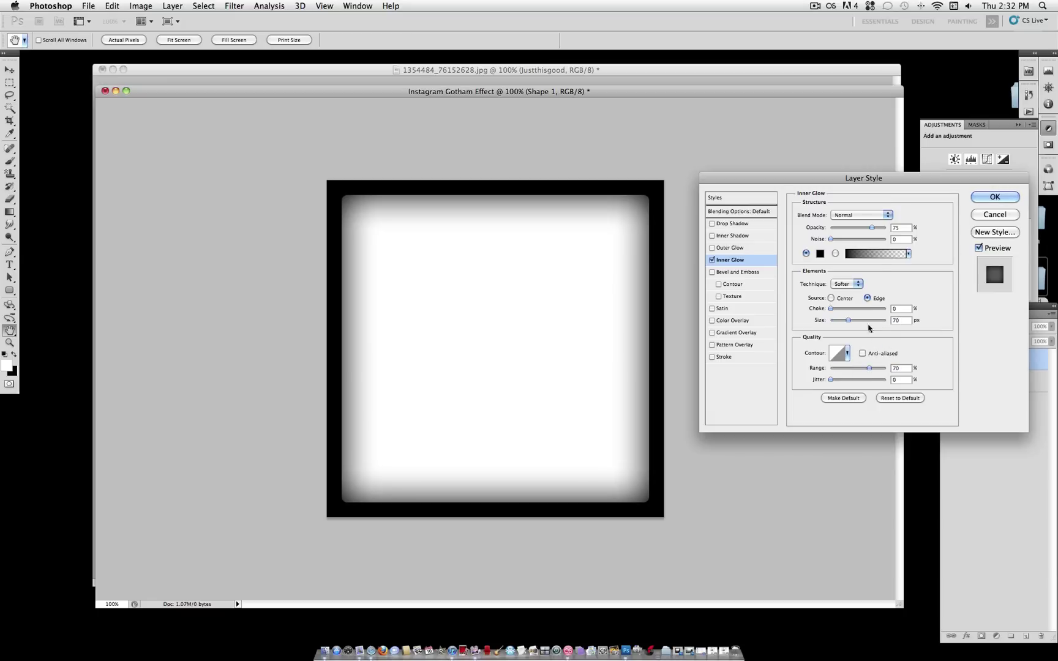
{"action": "left_click_drag", "start_coordinate": [872, 229], "coordinate": [858, 230]}
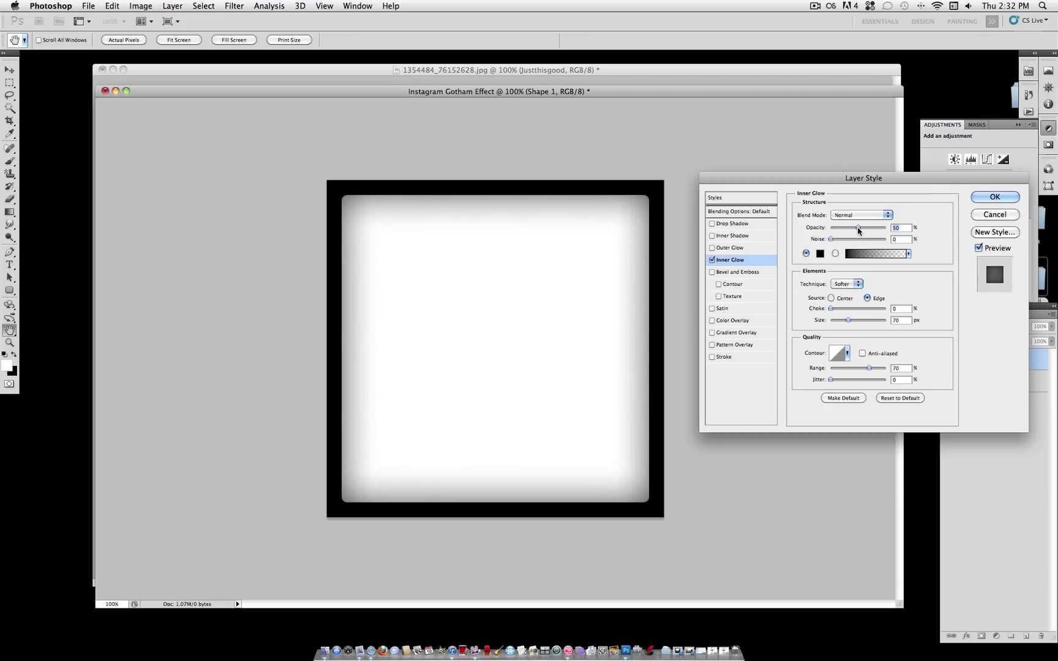
{"action": "left_click", "coordinate": [995, 197]}
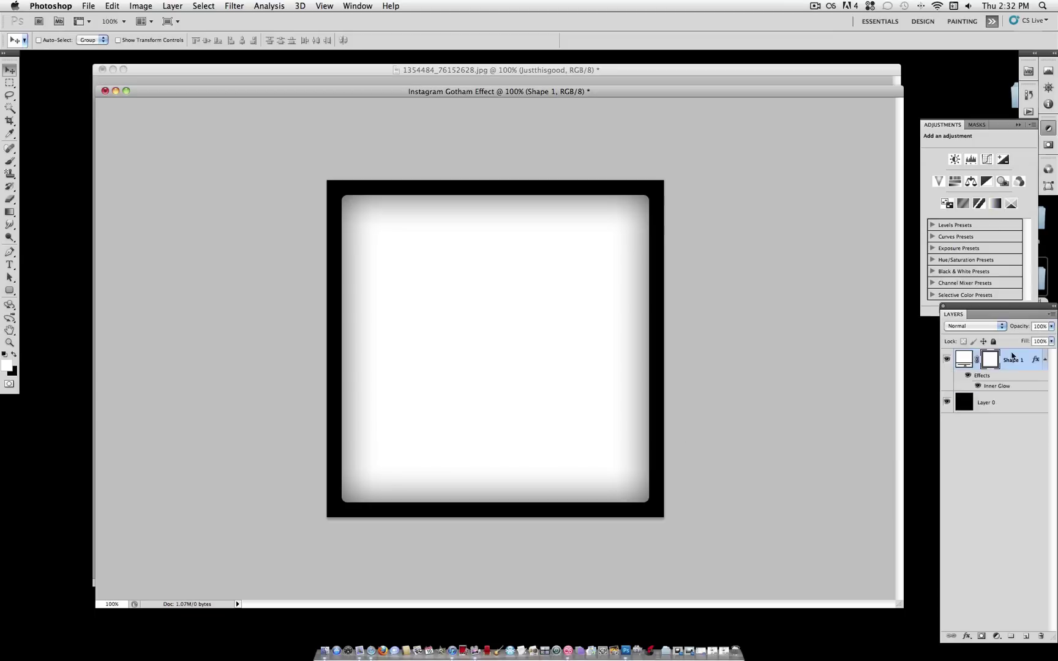
Step: Drag the Justthisgood photo layer into the Gotham document and clip it to Shape 1
{"action": "left_click", "coordinate": [495, 71]}
{"action": "left_click_drag", "start_coordinate": [502, 69], "coordinate": [631, 340]}
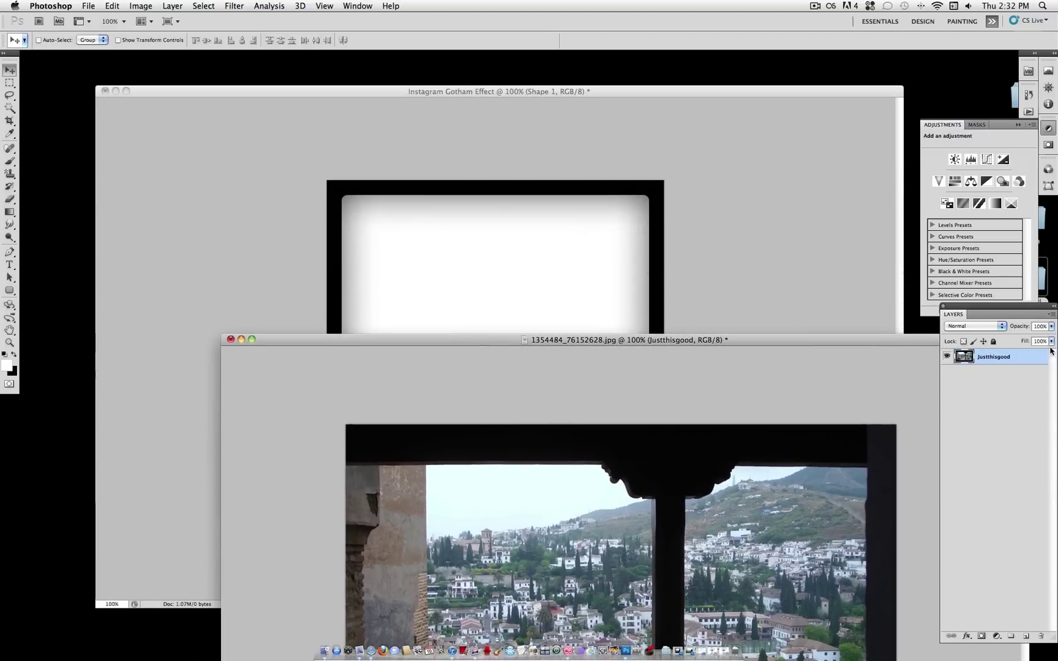
{"action": "left_click_drag", "start_coordinate": [1004, 359], "coordinate": [589, 312]}
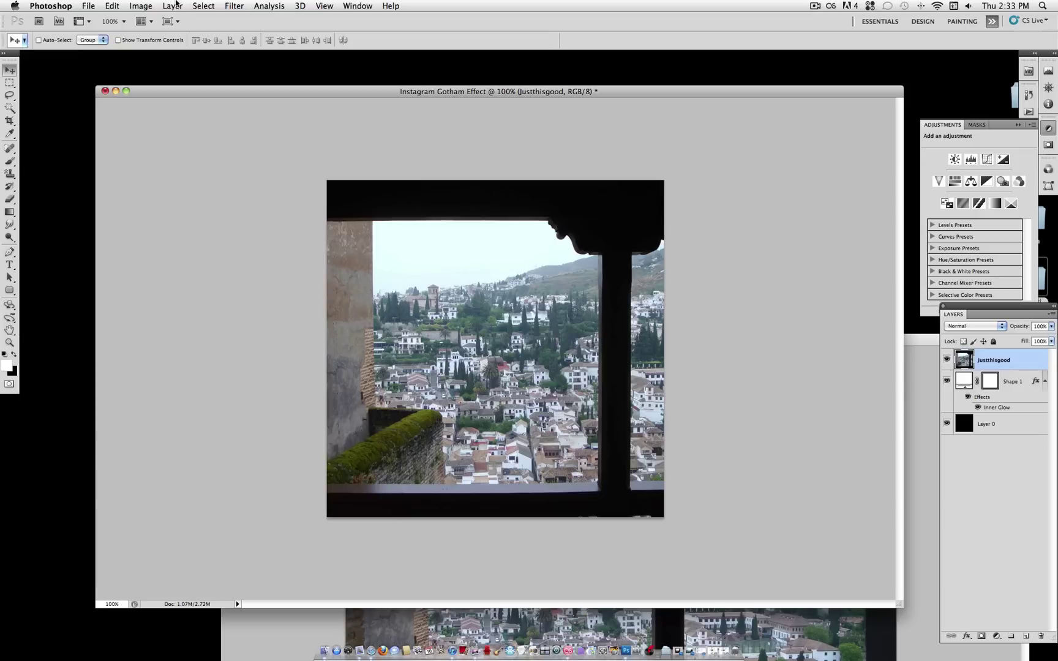
{"action": "left_click", "coordinate": [181, 5]}
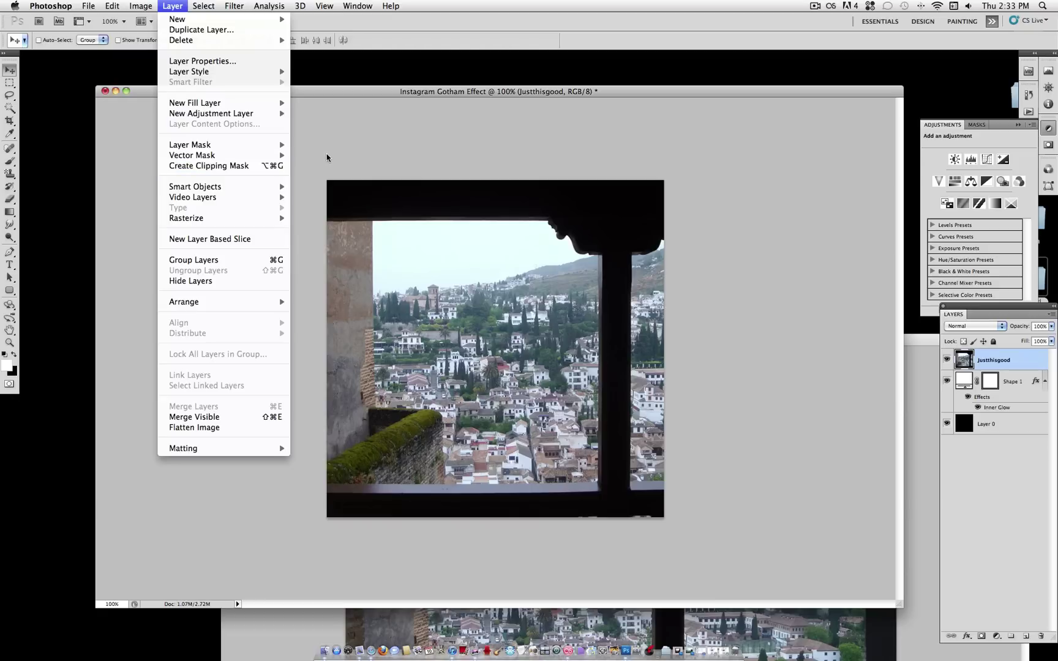
{"action": "key", "text": "alt+super+g"}
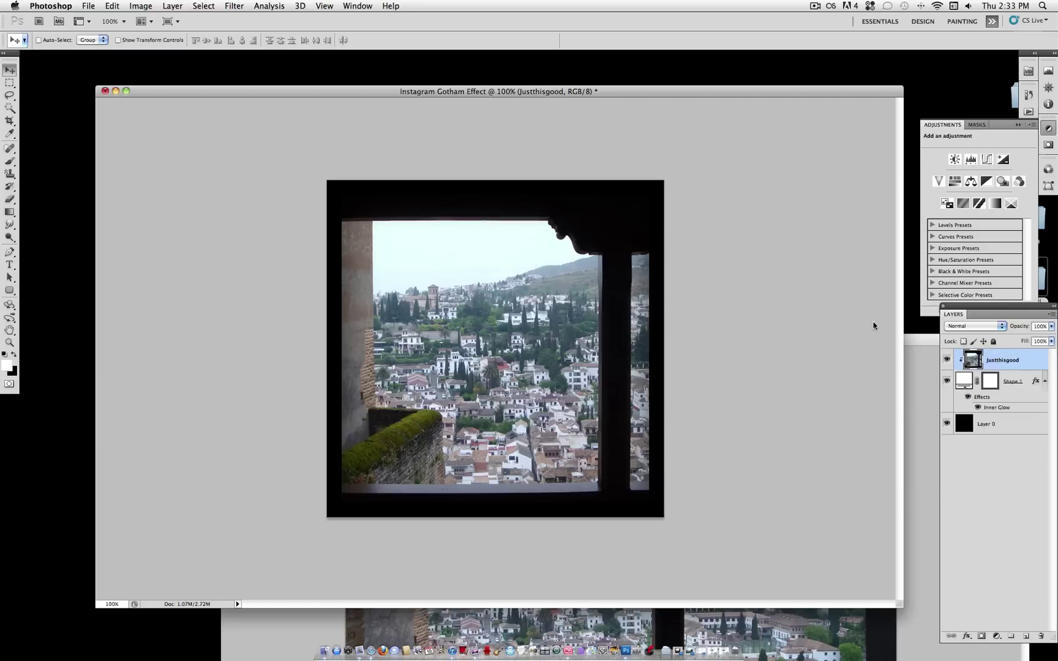
Step: Add a Black & White adjustment layer above the photo
{"action": "left_click", "coordinate": [173, 6]}
{"action": "mouse_move", "coordinate": [242, 116]}
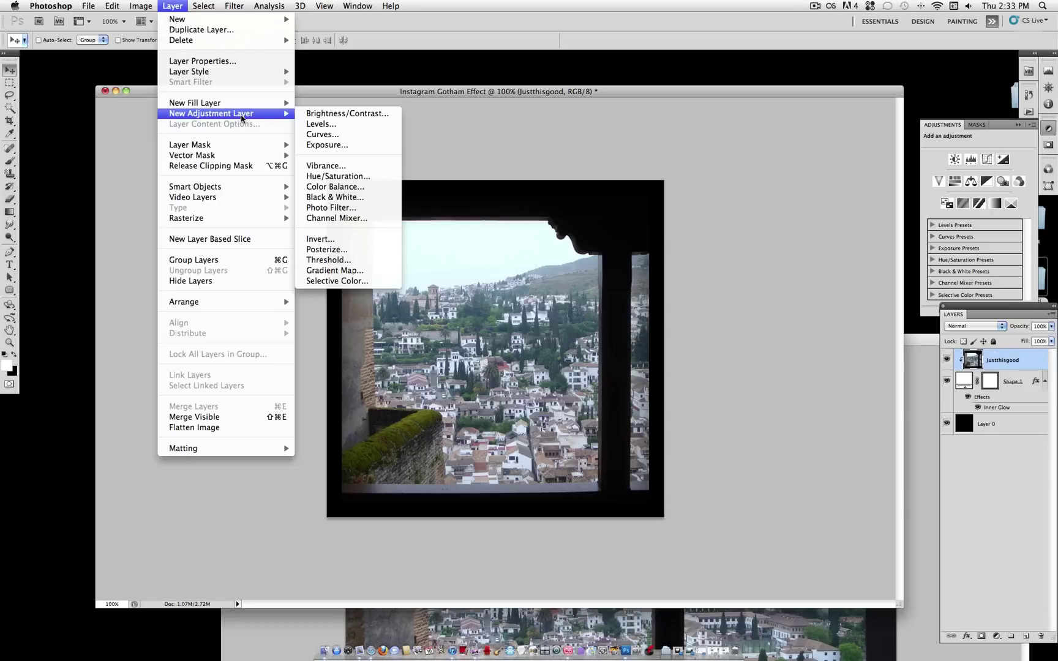
{"action": "left_click", "coordinate": [370, 198]}
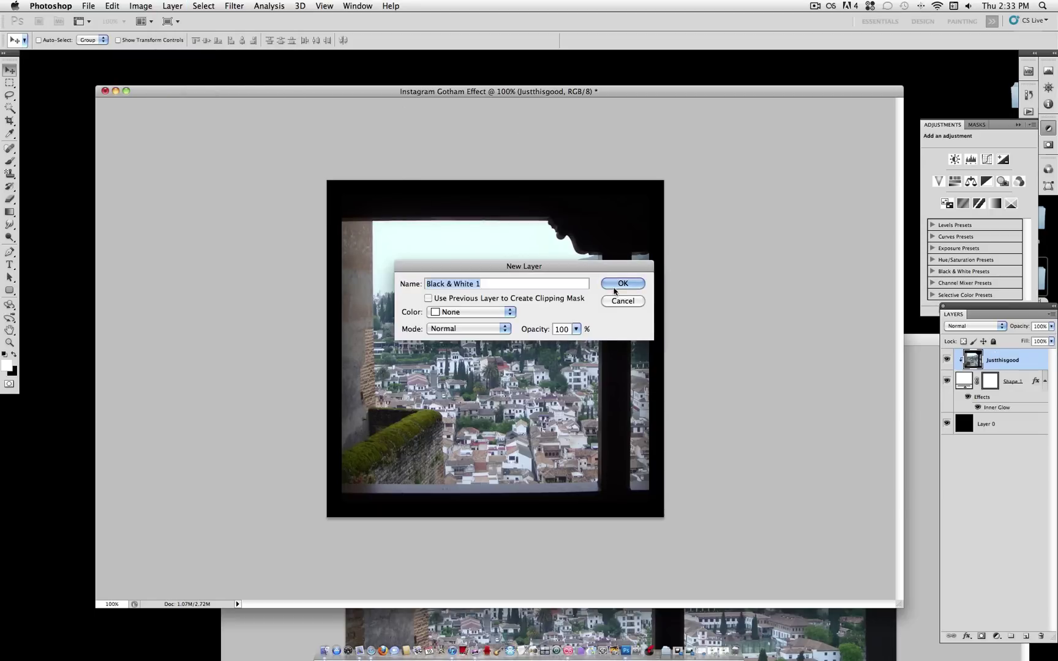
{"action": "left_click", "coordinate": [620, 283]}
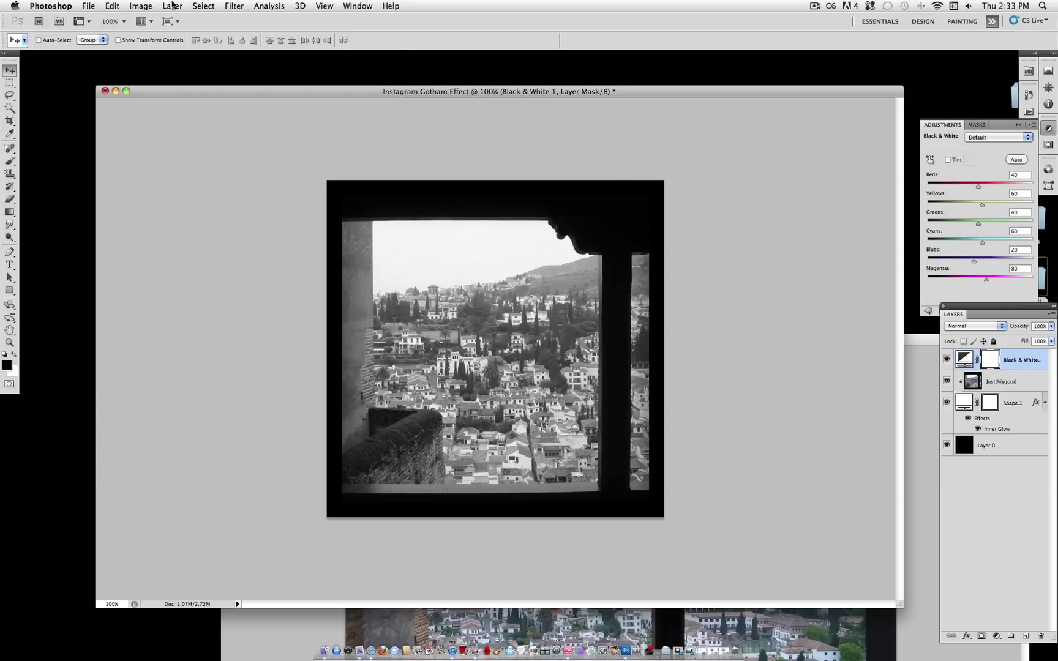
Step: Add a Curves adjustment layer and bend its Blue curve for bluish shadows, yellowish highlights
{"action": "left_click", "coordinate": [172, 6]}
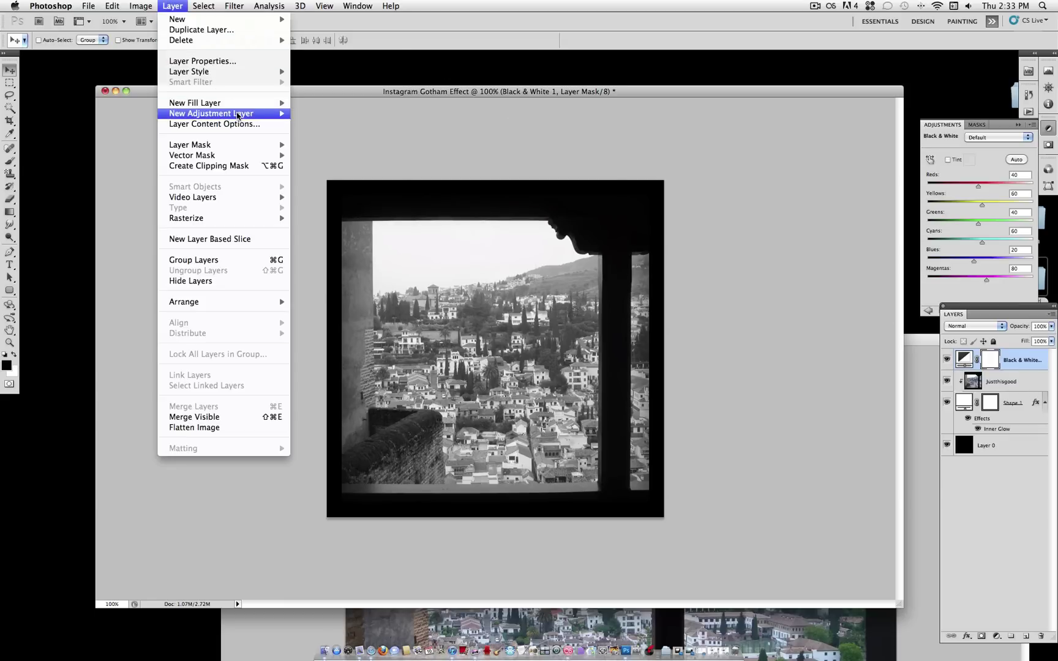
{"action": "mouse_move", "coordinate": [237, 116]}
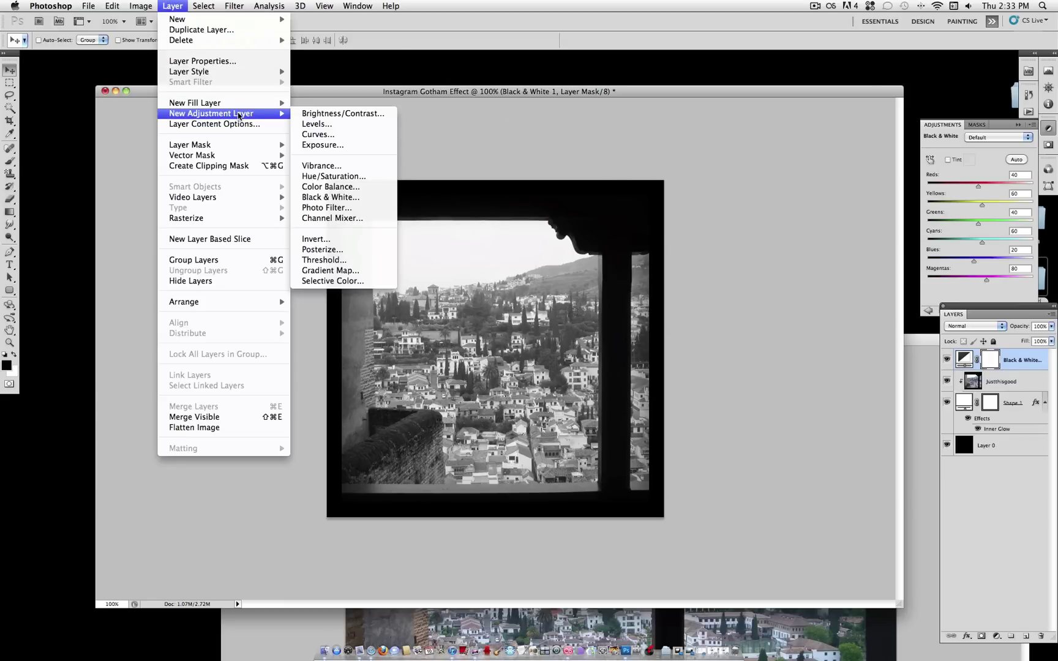
{"action": "left_click", "coordinate": [345, 137]}
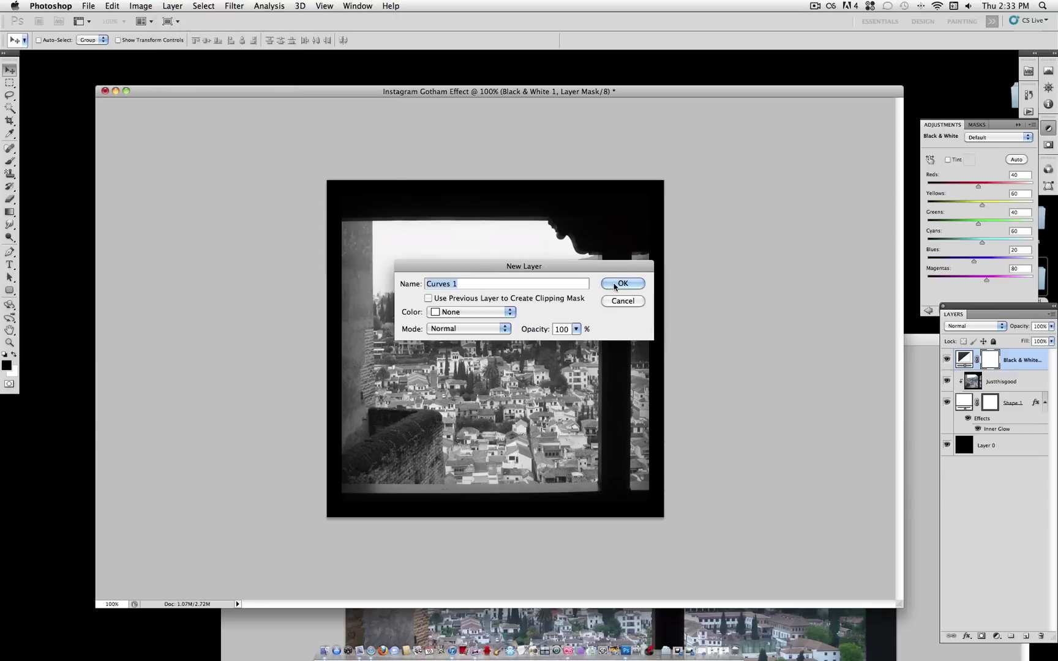
{"action": "left_click", "coordinate": [620, 283]}
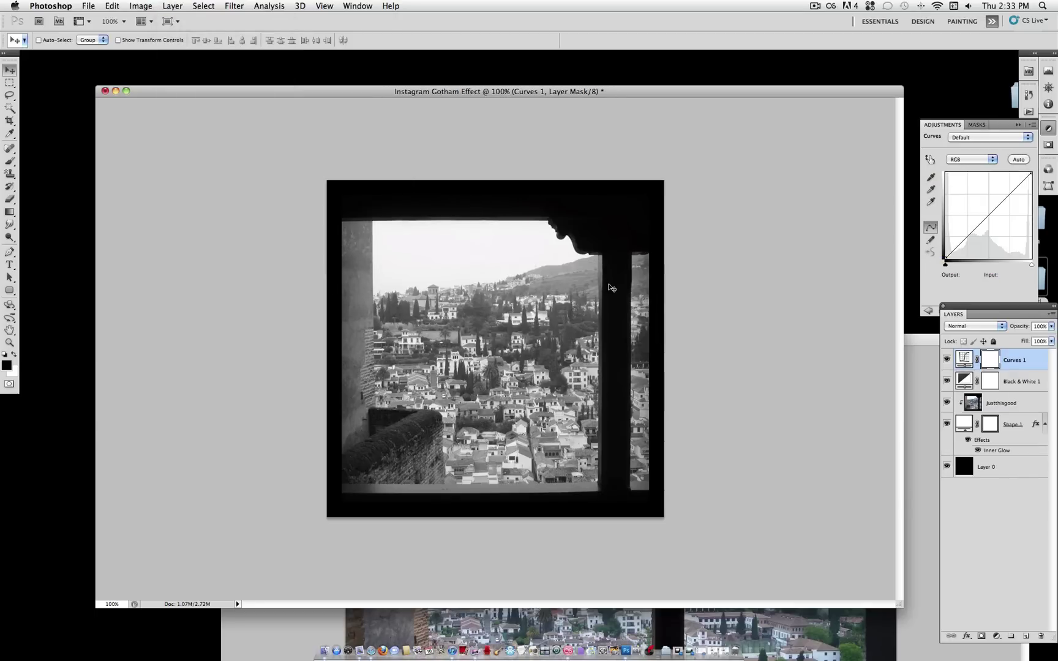
{"action": "left_click", "coordinate": [992, 160]}
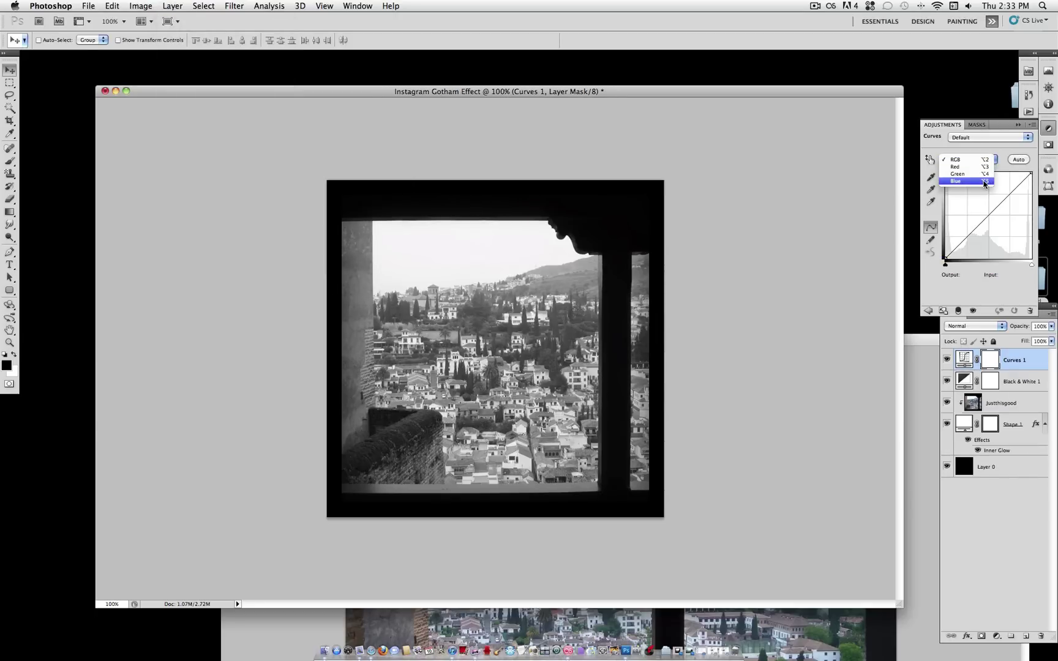
{"action": "left_click", "coordinate": [984, 182]}
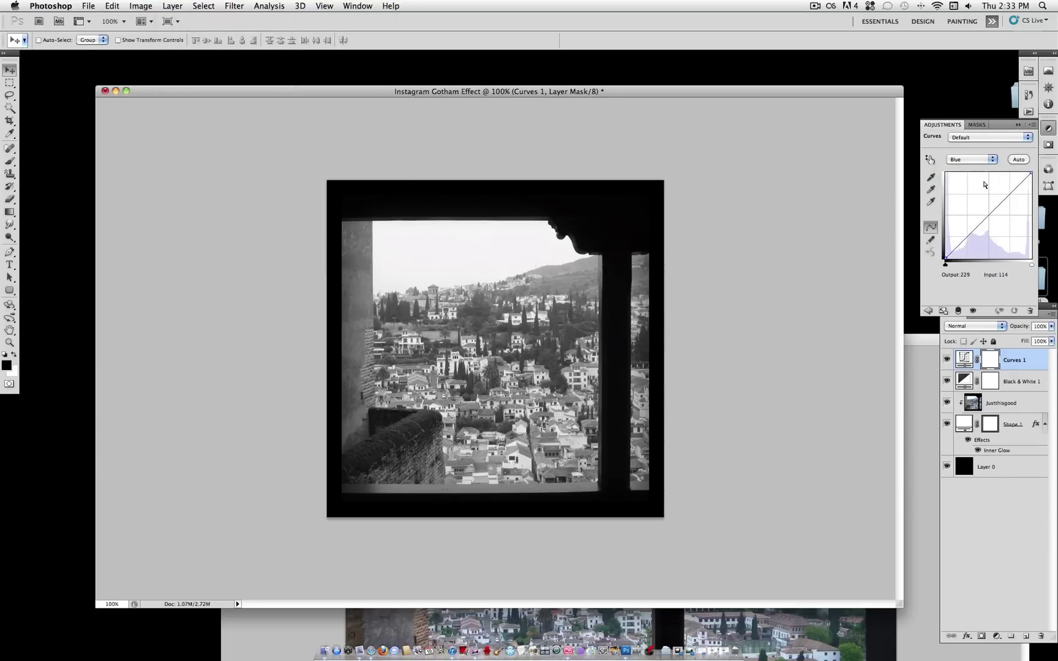
{"action": "left_click", "coordinate": [988, 215]}
{"action": "left_click_drag", "start_coordinate": [966, 237], "coordinate": [1009, 204]}
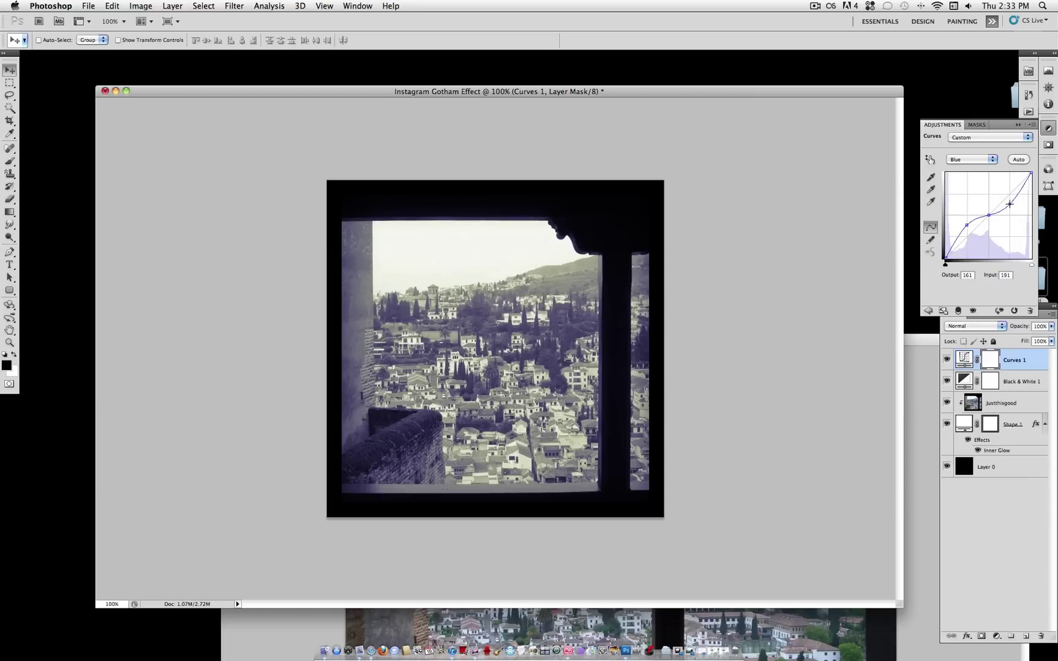
{"action": "left_click", "coordinate": [968, 226]}
{"action": "left_click_drag", "start_coordinate": [968, 225], "coordinate": [967, 225]}
{"action": "left_click", "coordinate": [982, 327]}
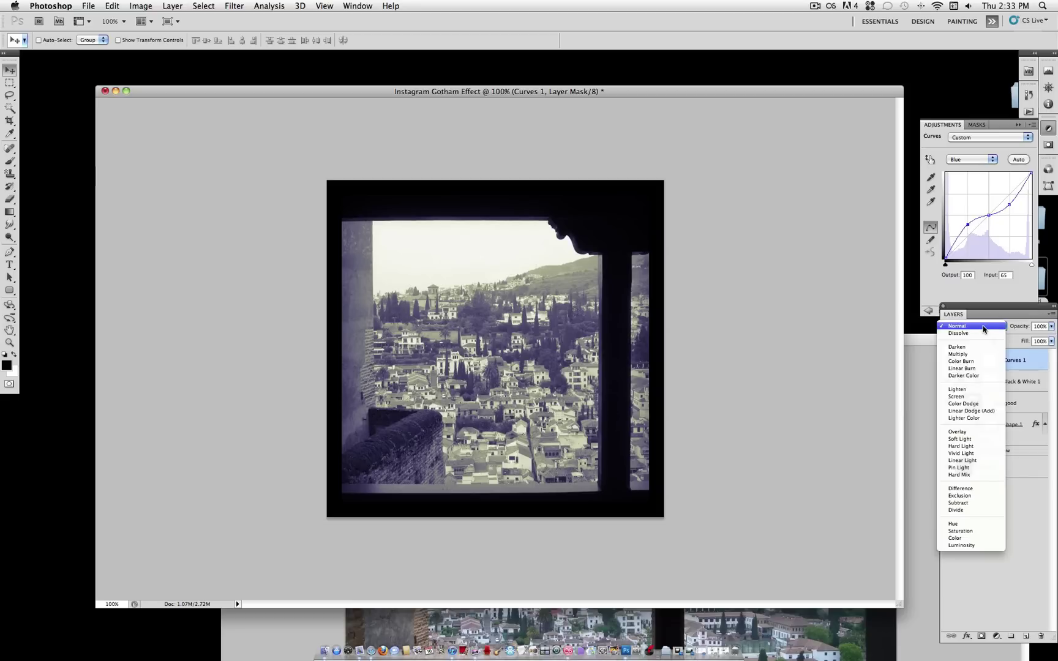
Step: Set Curves 1 to Hard Light blending, then select the Justthisgood layer
{"action": "left_click", "coordinate": [981, 447]}
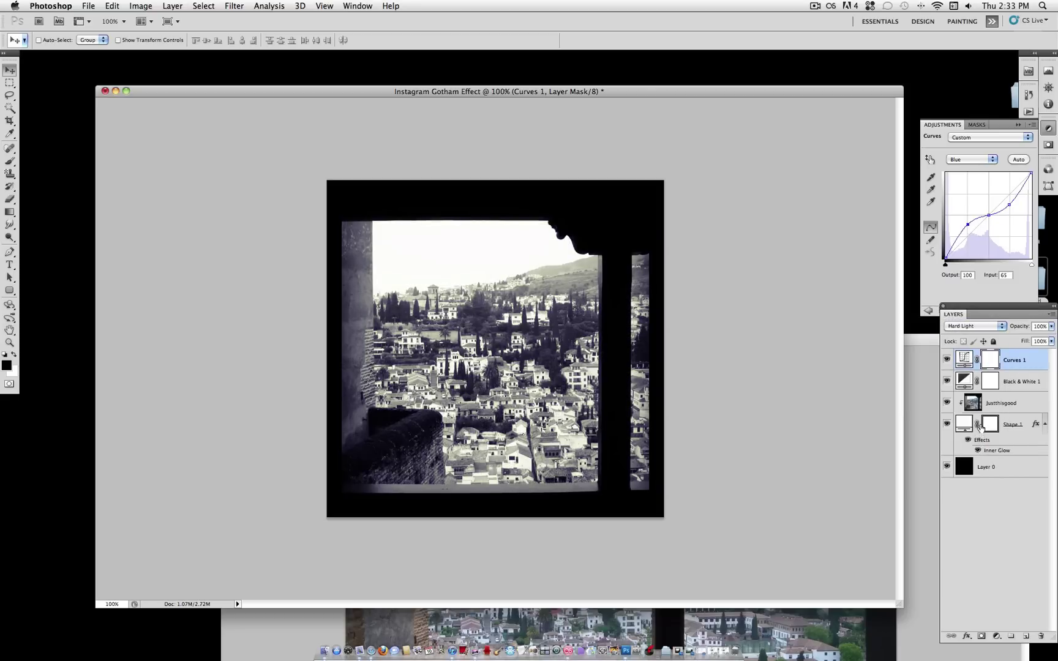
{"action": "left_click", "coordinate": [1010, 404]}
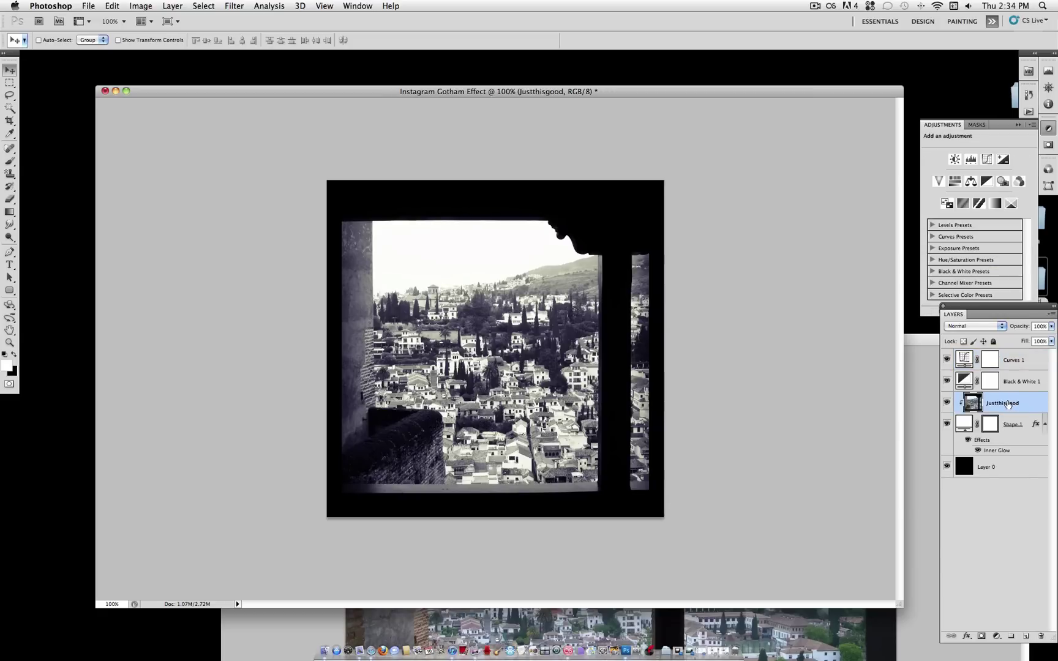
Step: Duplicate the Justthisgood photo layer to create a Justthisgood copy
{"action": "right_click", "coordinate": [1009, 405]}
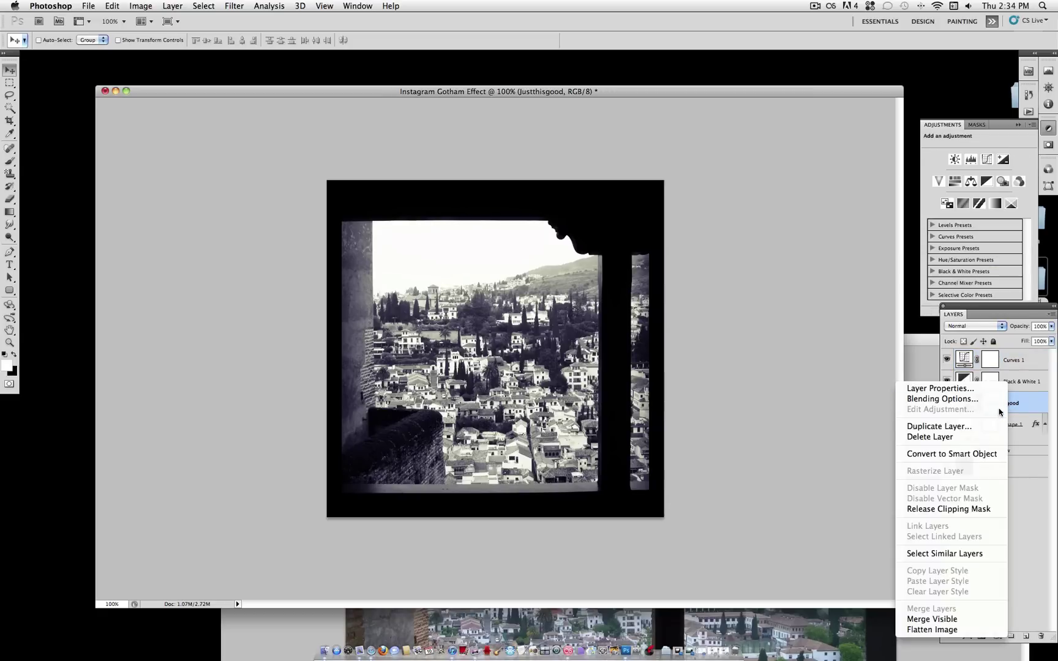
{"action": "left_click", "coordinate": [996, 427]}
{"action": "left_click", "coordinate": [631, 279]}
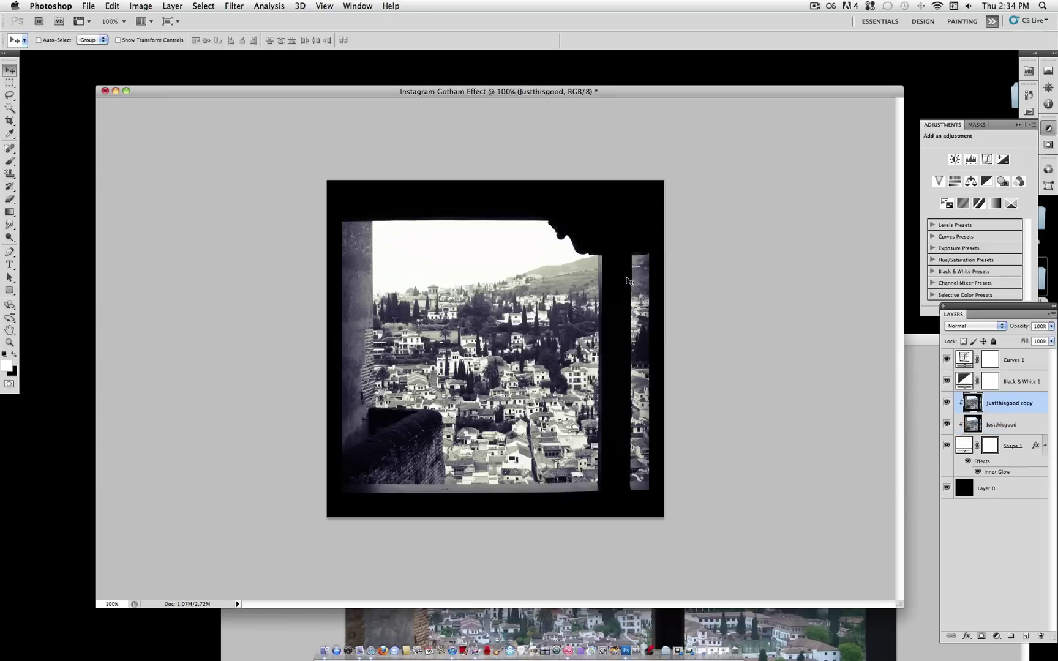
Step: Apply a horizontal Motion Blur to the copy with angle 0 and distance 250
{"action": "left_click", "coordinate": [232, 5]}
{"action": "mouse_move", "coordinate": [273, 125]}
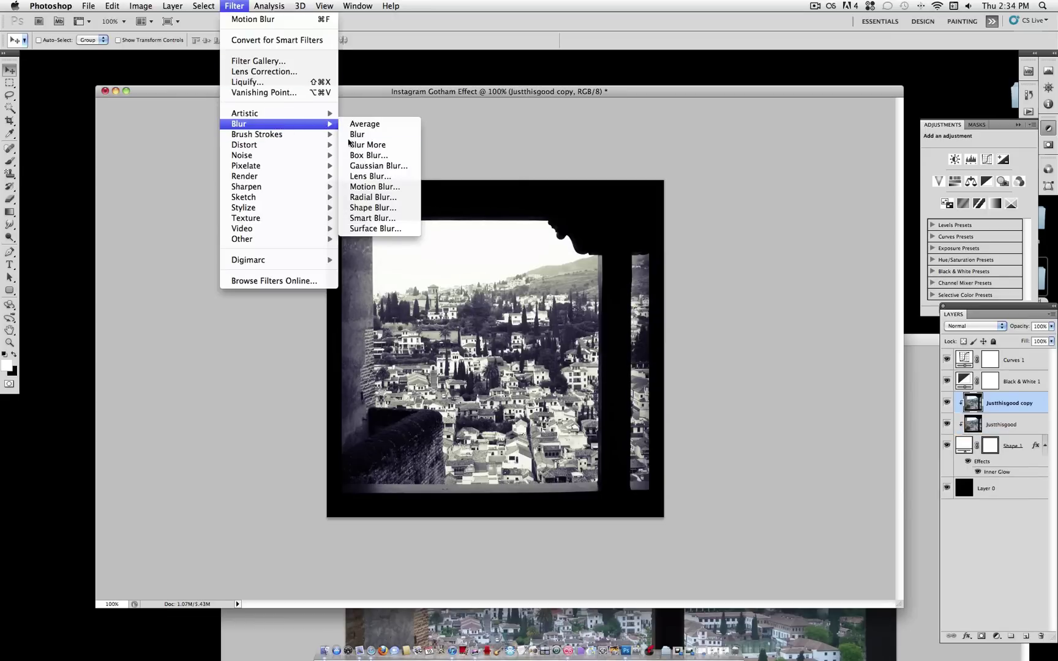
{"action": "left_click", "coordinate": [373, 187]}
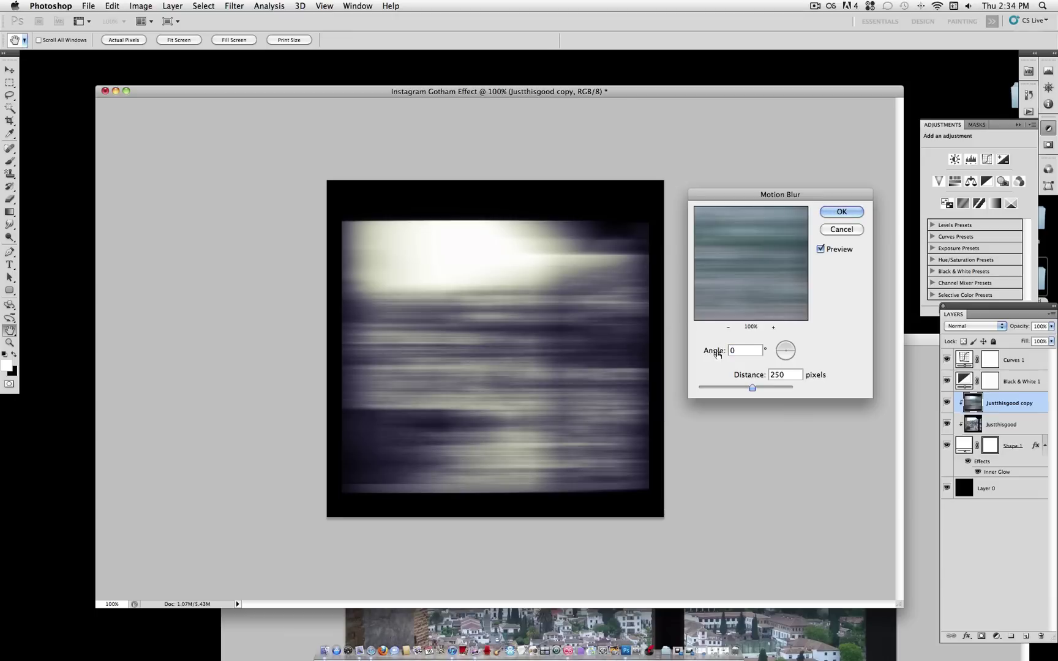
{"action": "left_click", "coordinate": [739, 349]}
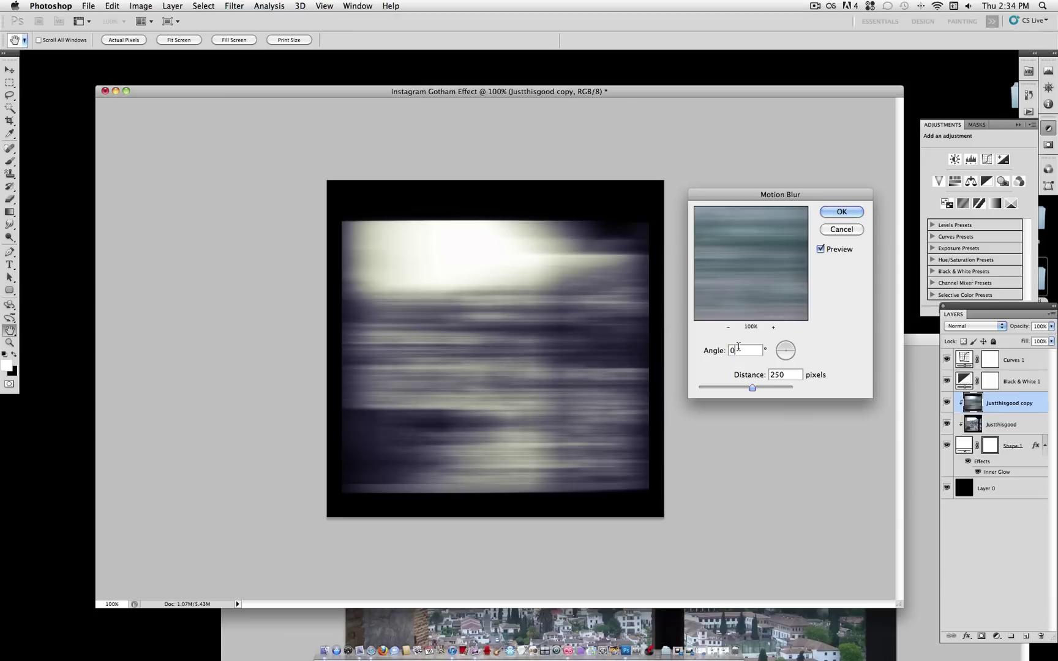
{"action": "left_click", "coordinate": [842, 213]}
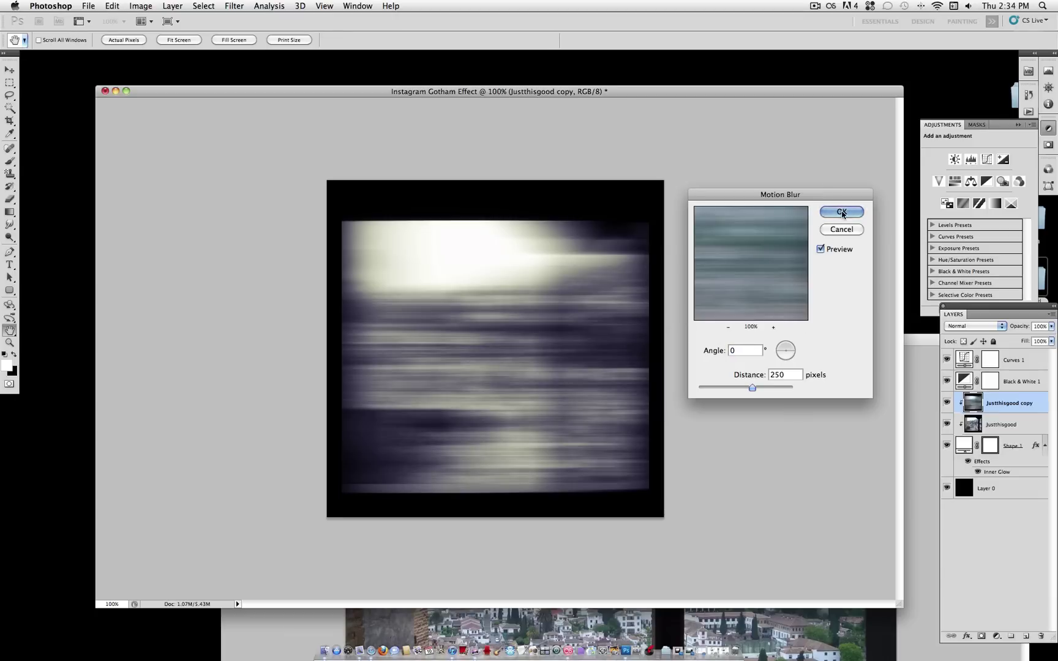
Step: Set the blurred copy's blend mode to Screen at about 50% opacity
{"action": "left_click", "coordinate": [970, 326]}
{"action": "left_click", "coordinate": [972, 397]}
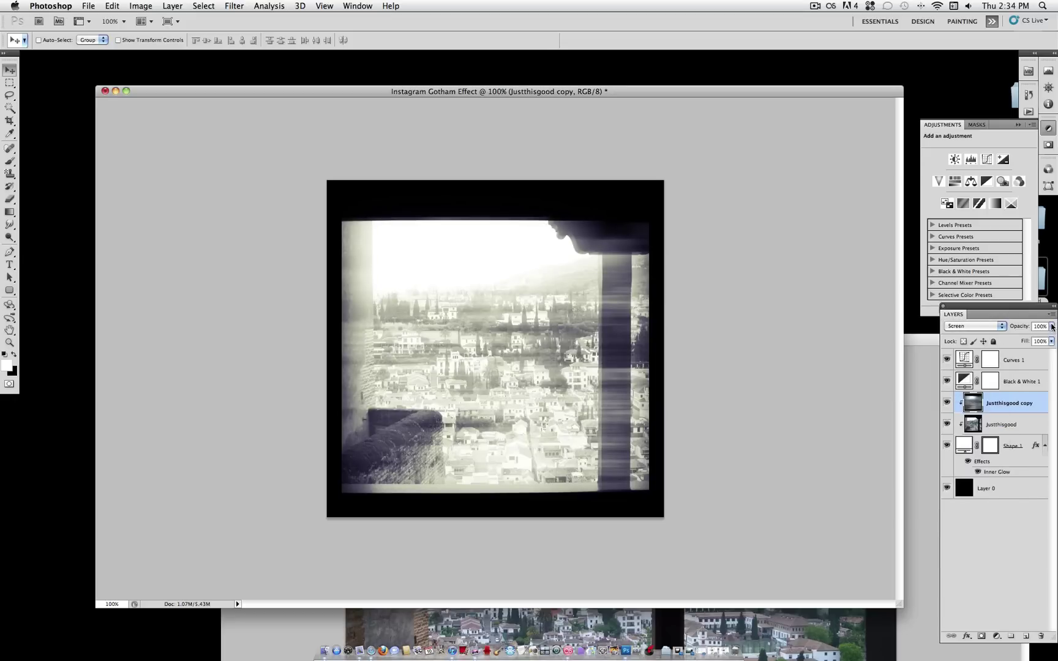
{"action": "left_click_drag", "start_coordinate": [1052, 329], "coordinate": [1020, 341]}
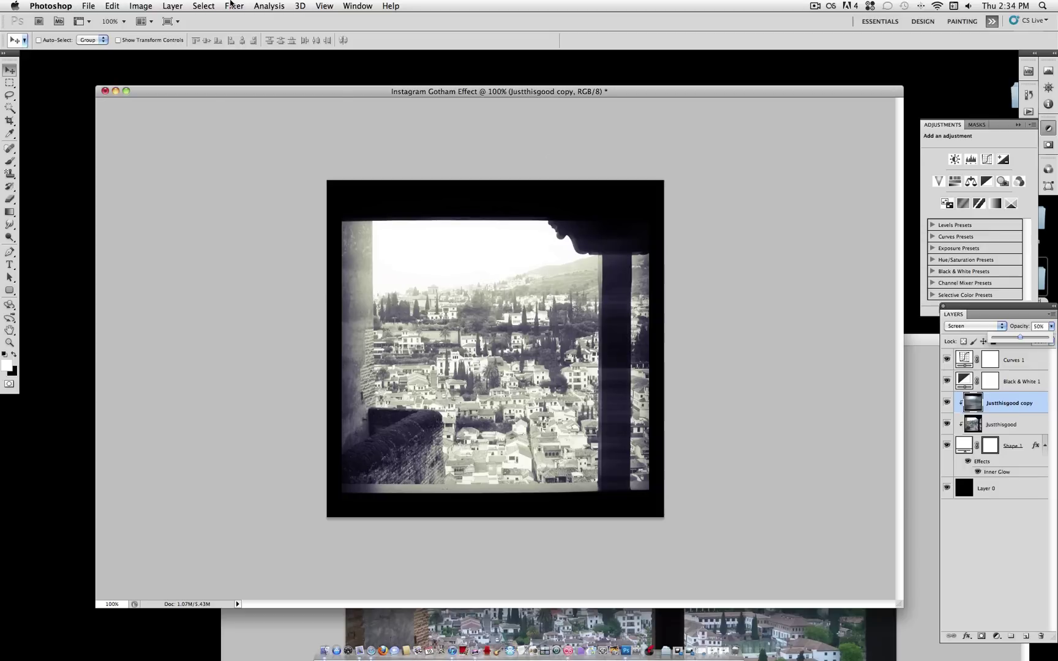
Step: Add 25% Uniform monochromatic noise to the blurred Justthisgood copy layer
{"action": "left_click", "coordinate": [233, 6]}
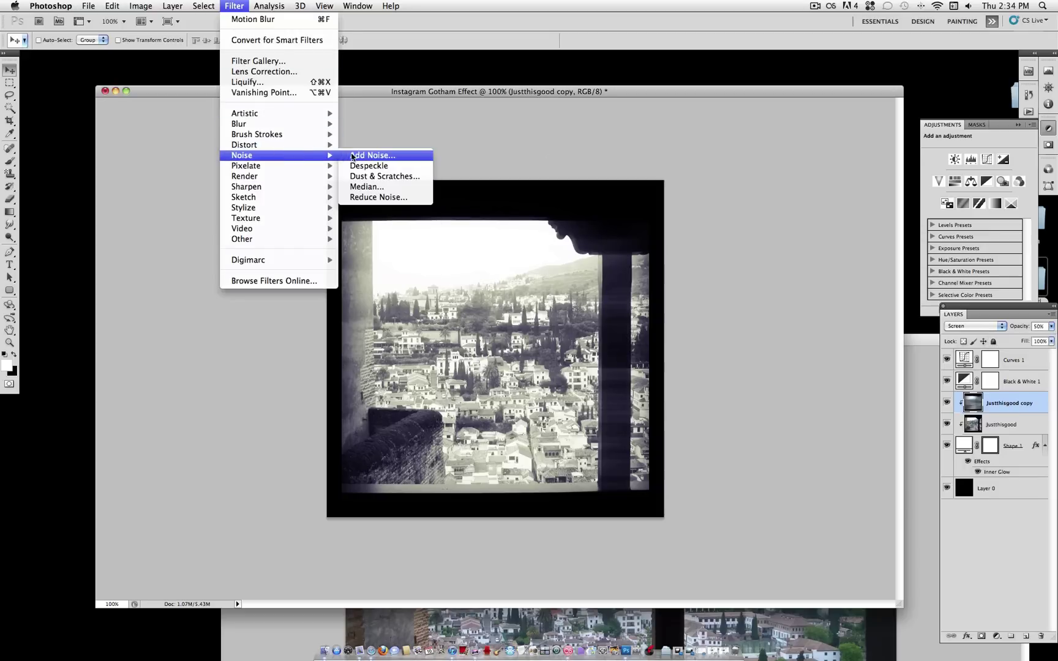
{"action": "left_click", "coordinate": [351, 156]}
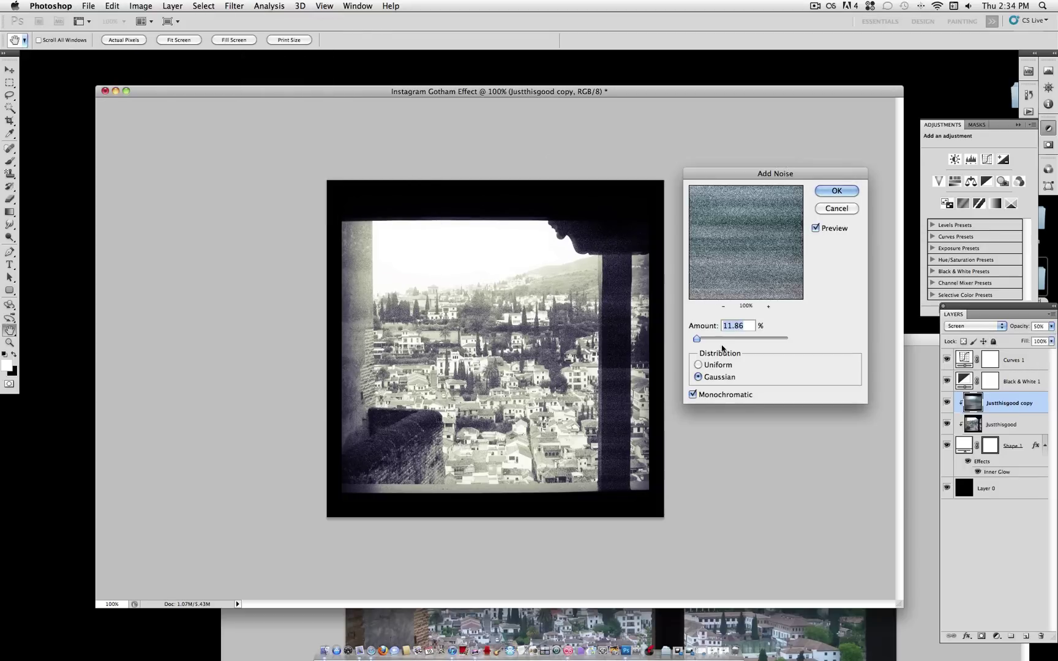
{"action": "left_click", "coordinate": [699, 365]}
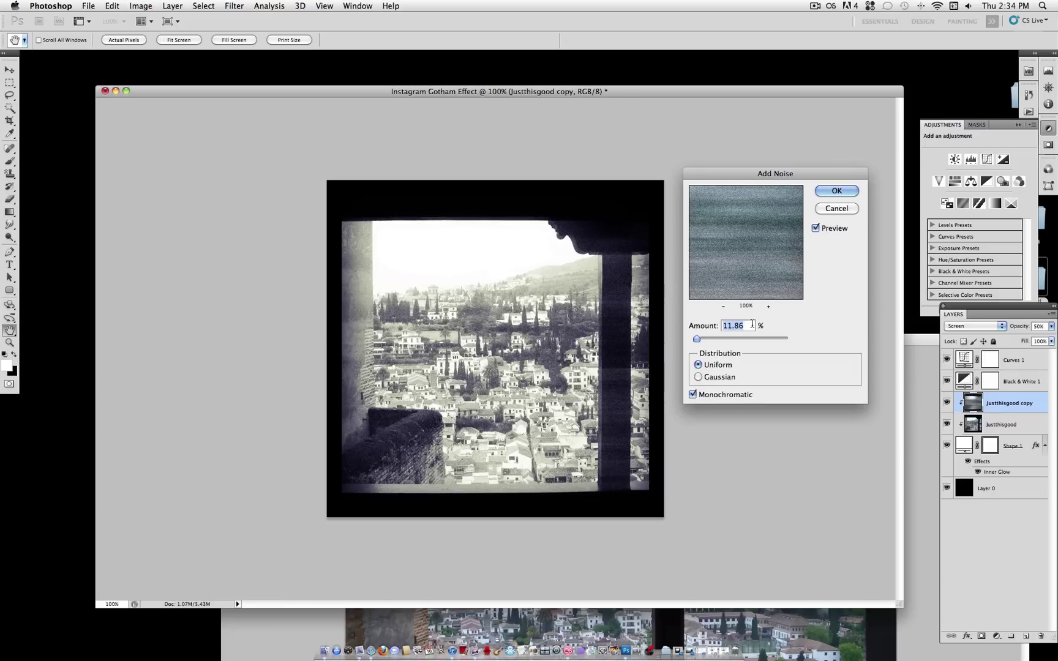
{"action": "type", "text": "2"}
{"action": "type", "text": "5"}
{"action": "key", "text": "Return"}
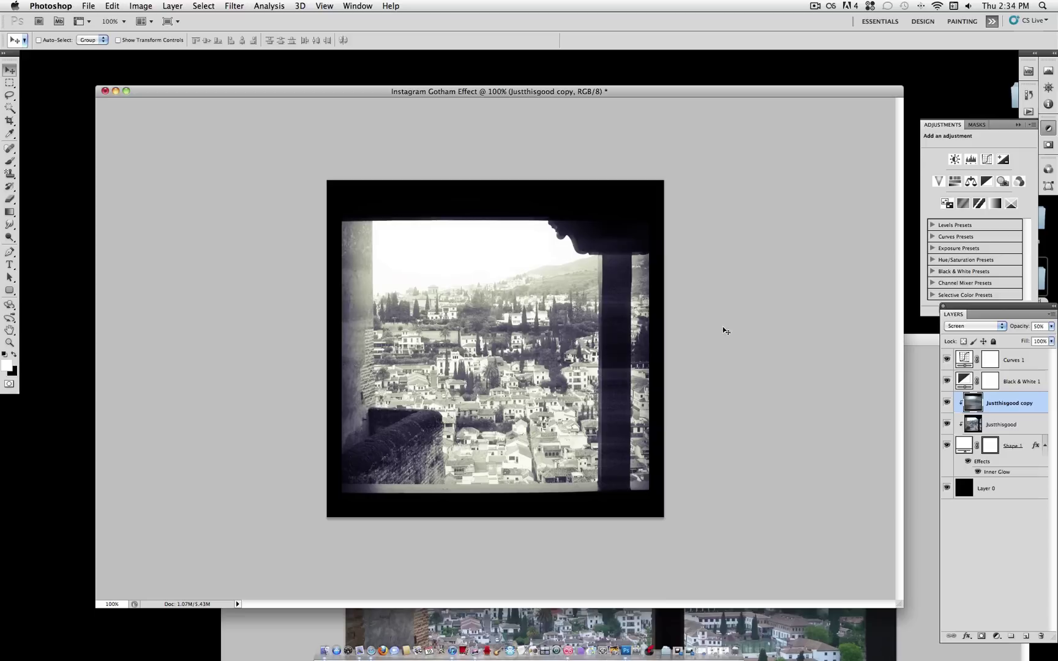
Step: Select the Curves 1 adjustment layer to show its Custom curve settings again
{"action": "left_click", "coordinate": [1025, 363]}
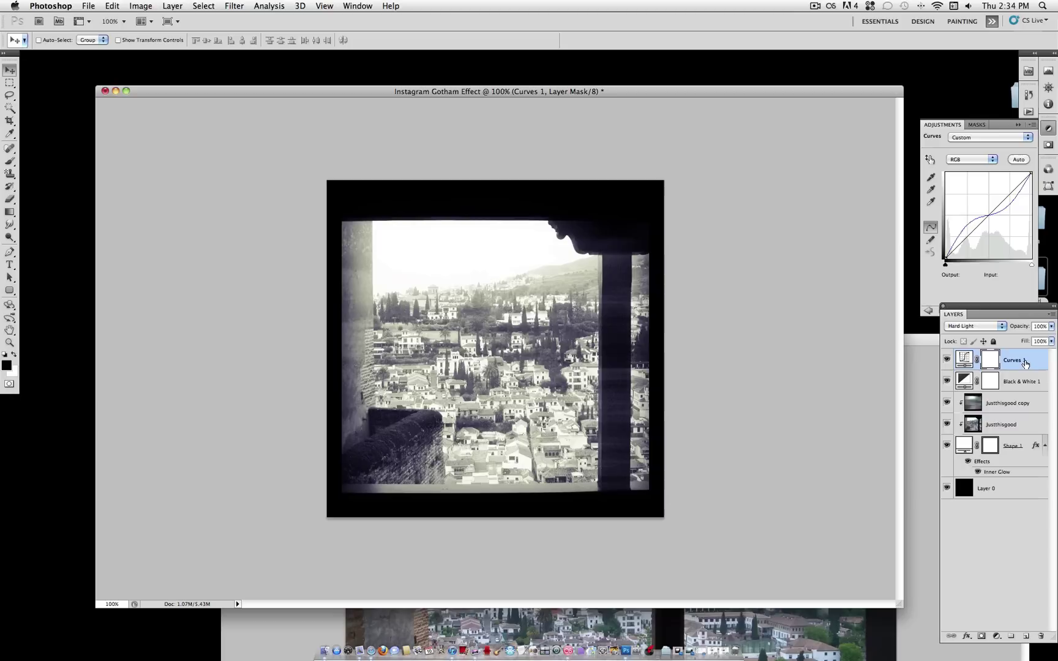